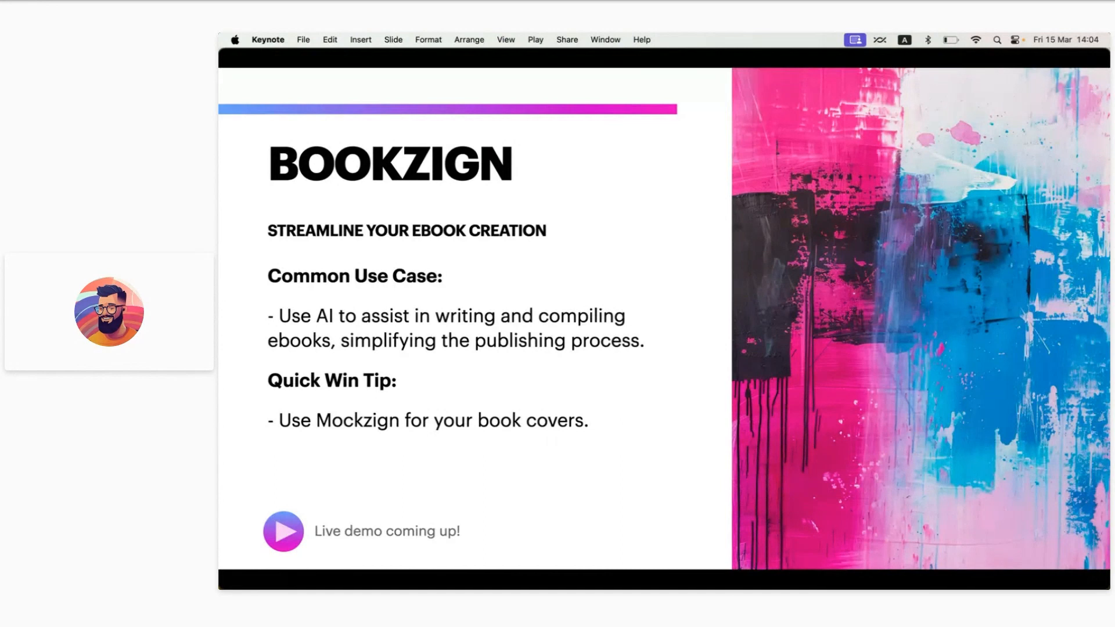
# - Switch to Dezygn in the browser, start a new Bookzign book and set its industry to Graphic design
pyautogui.click(692, 565)
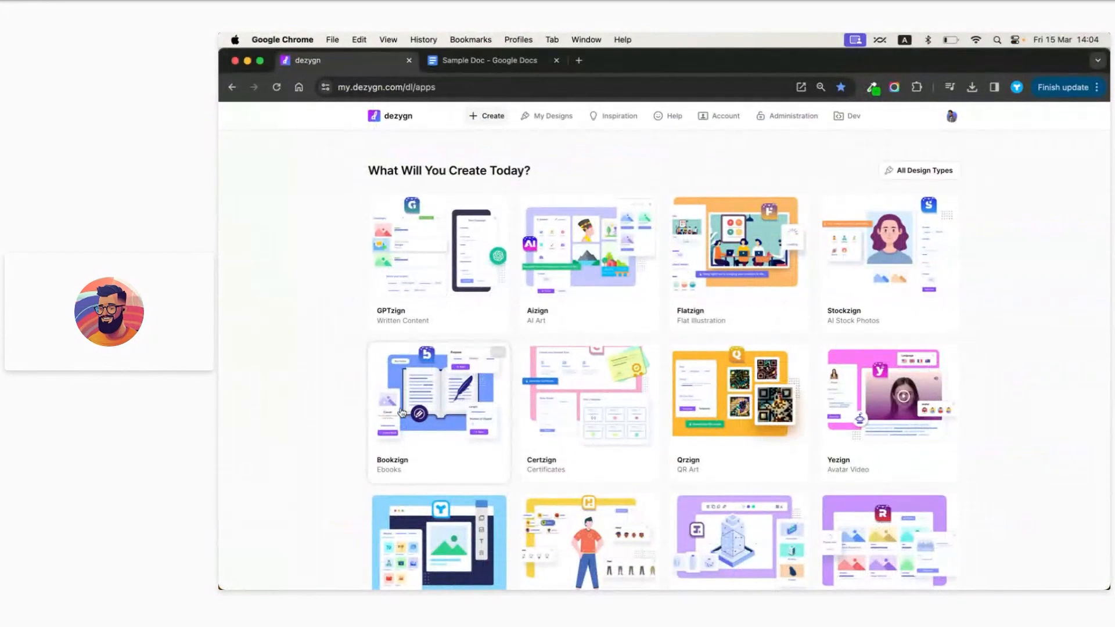
pyautogui.click(400, 413)
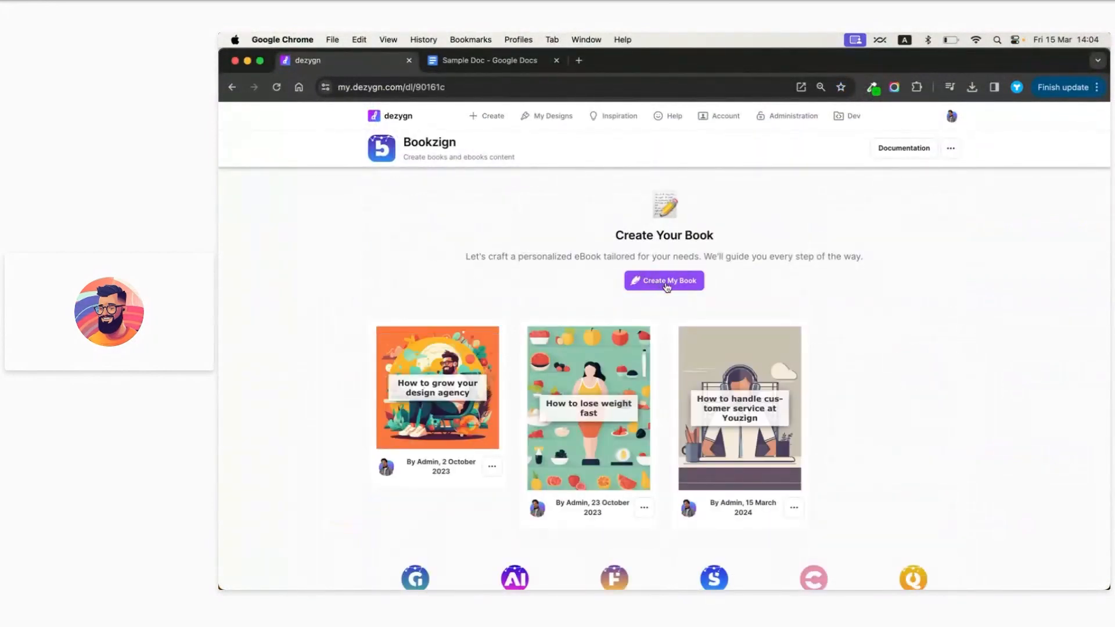
pyautogui.click(670, 283)
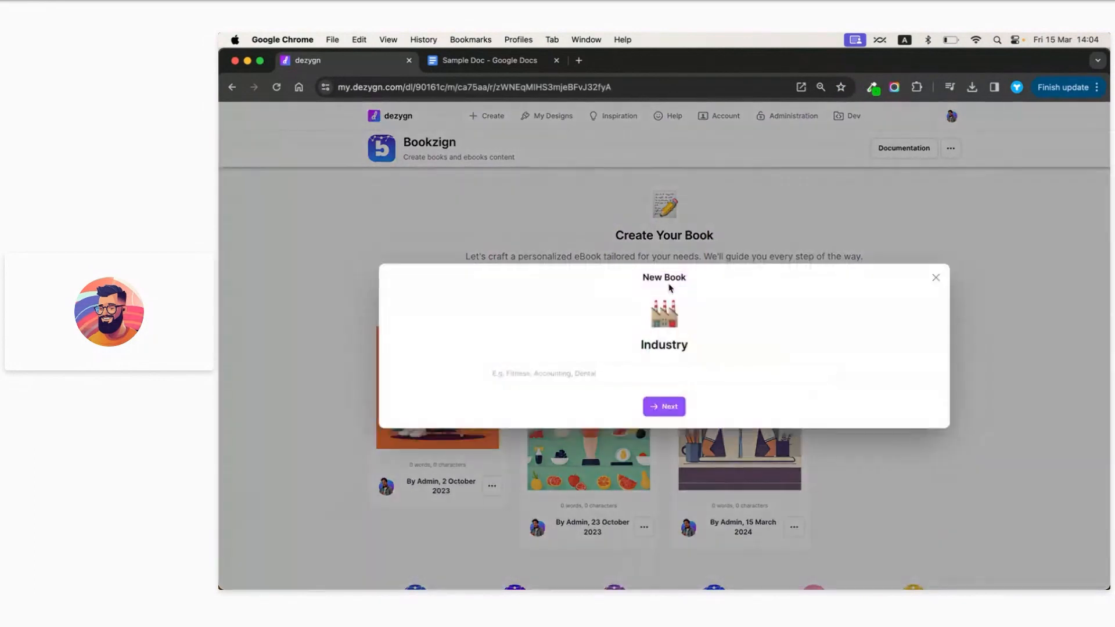
pyautogui.click(556, 377)
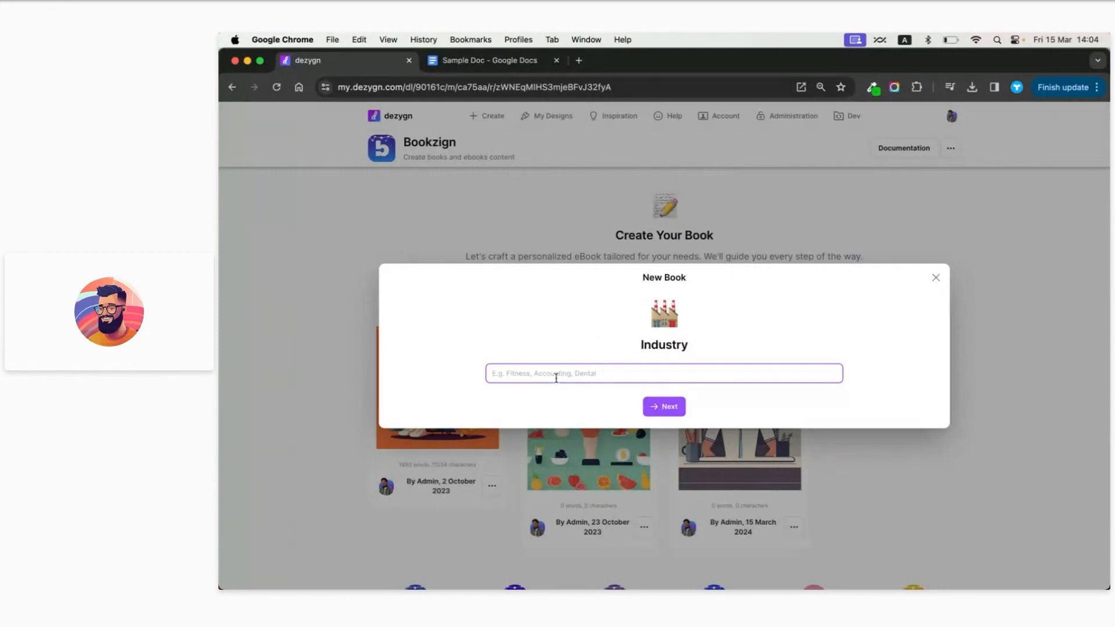
pyautogui.write('Graphic design')
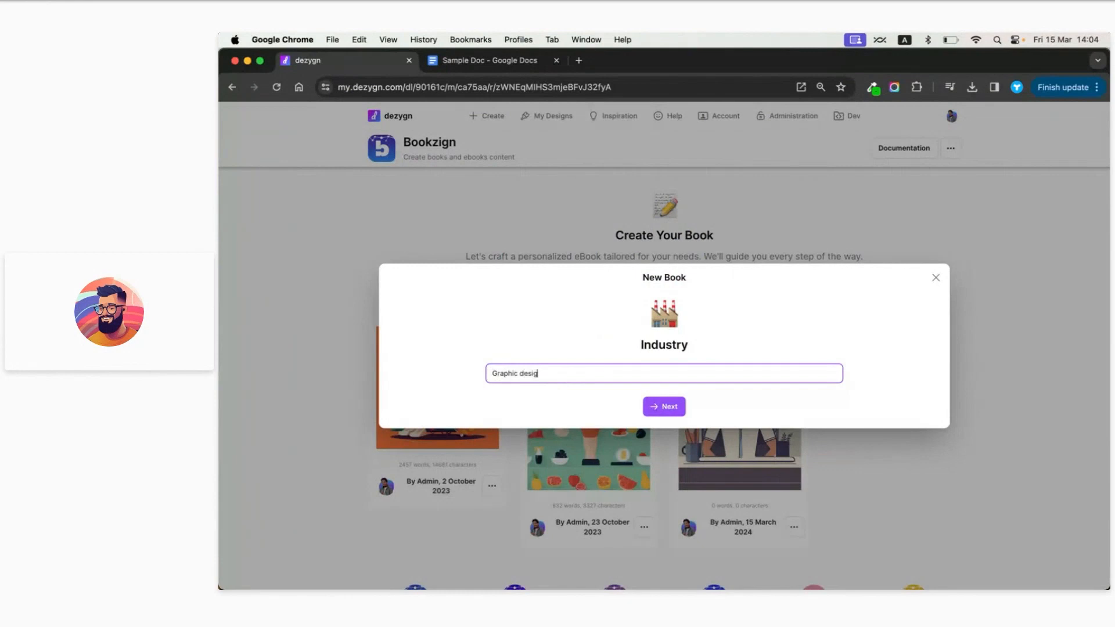
pyautogui.click(665, 407)
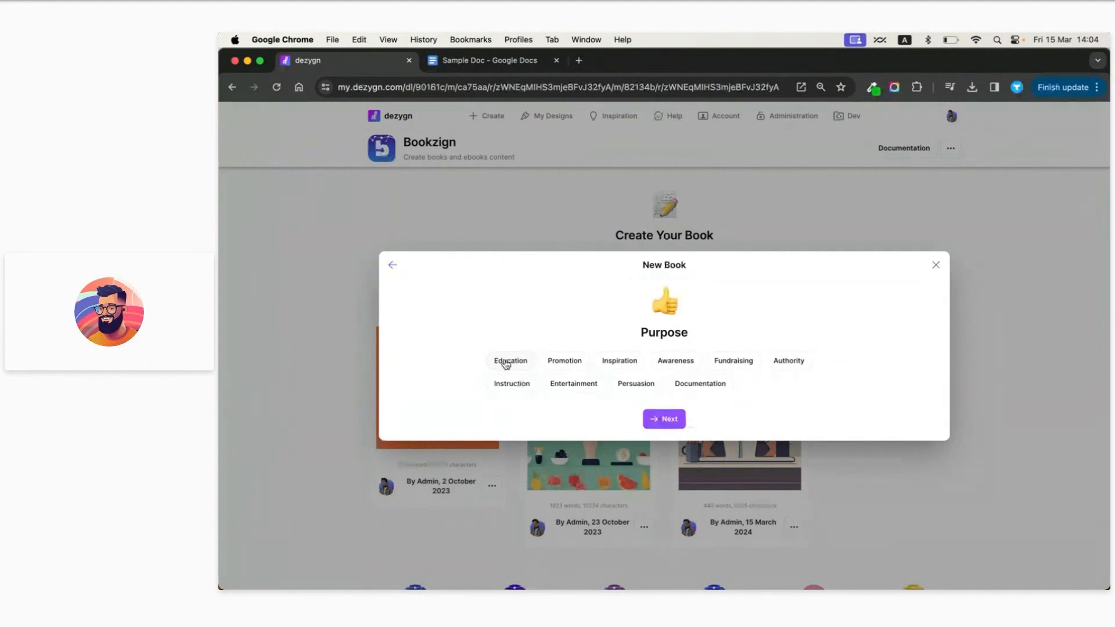
# - Set the new book's purpose to Education and continue to the topic
pyautogui.moveTo(506, 365); pyautogui.dragTo(598, 329)
pyautogui.click(511, 361)
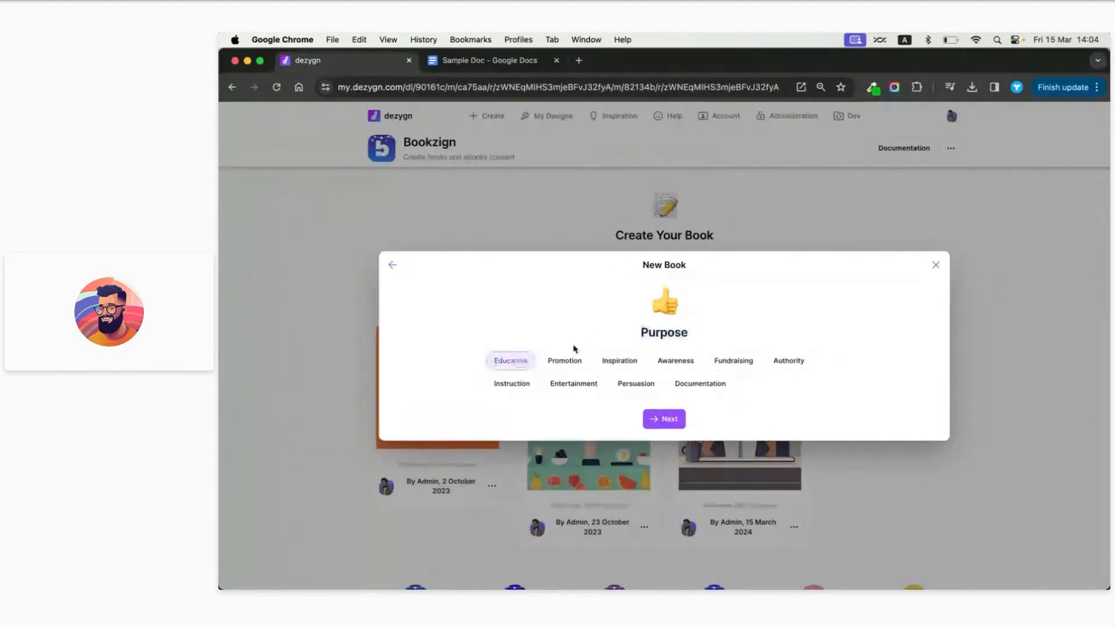
pyautogui.click(669, 421)
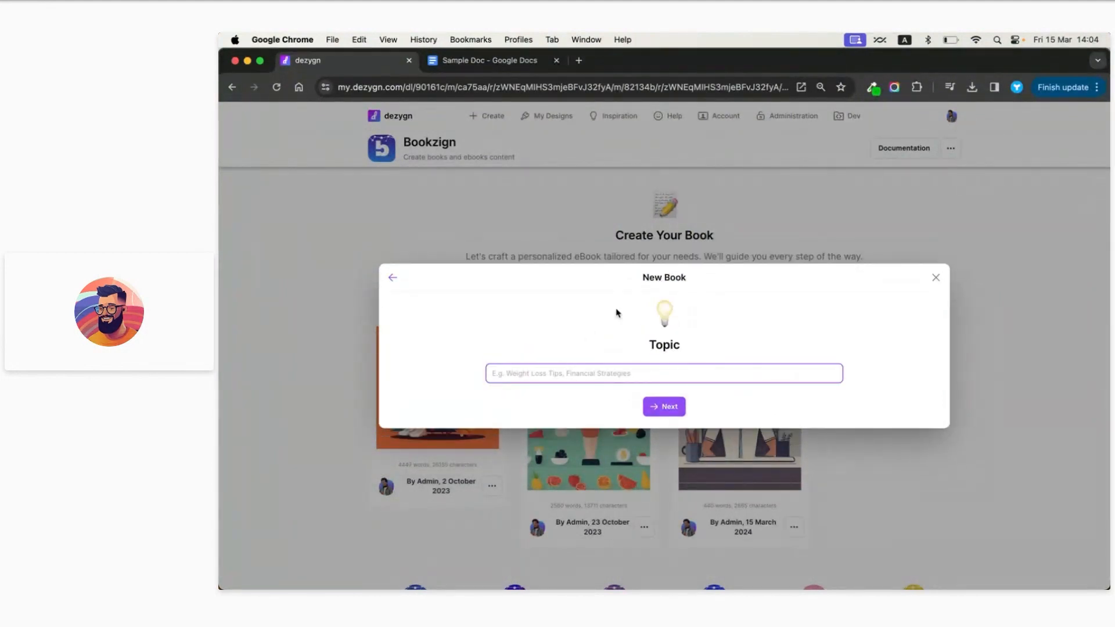
# - Enter "How to create a memorable logo" as the book's topic, copy that text and continue
pyautogui.write('How to create a bea')
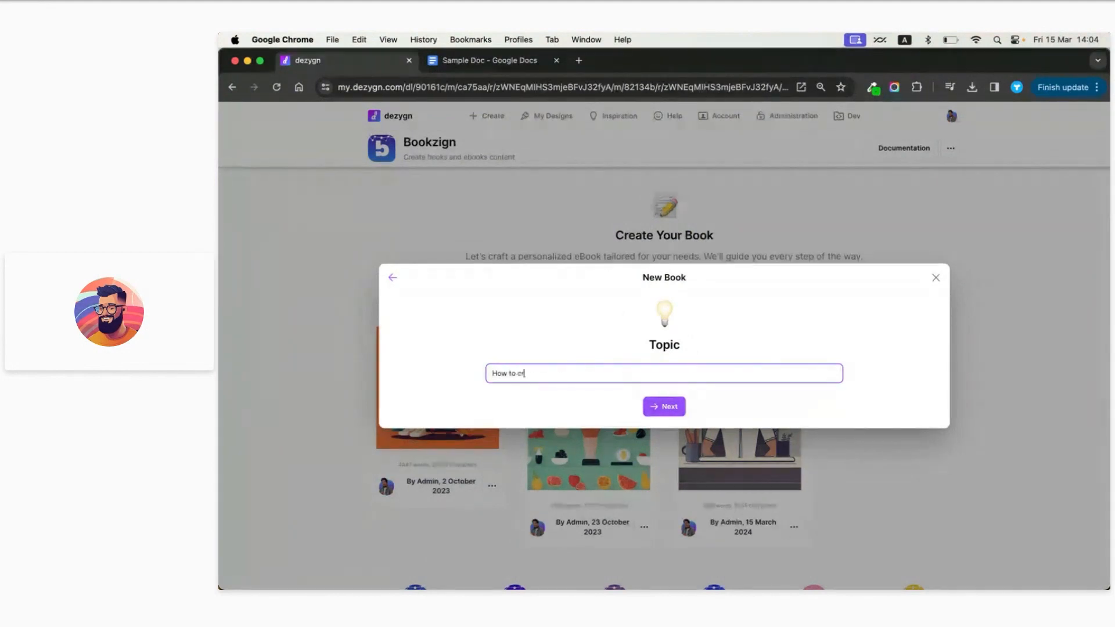
pyautogui.press('BackSpace')
pyautogui.press('BackSpace')
pyautogui.write('emorab')
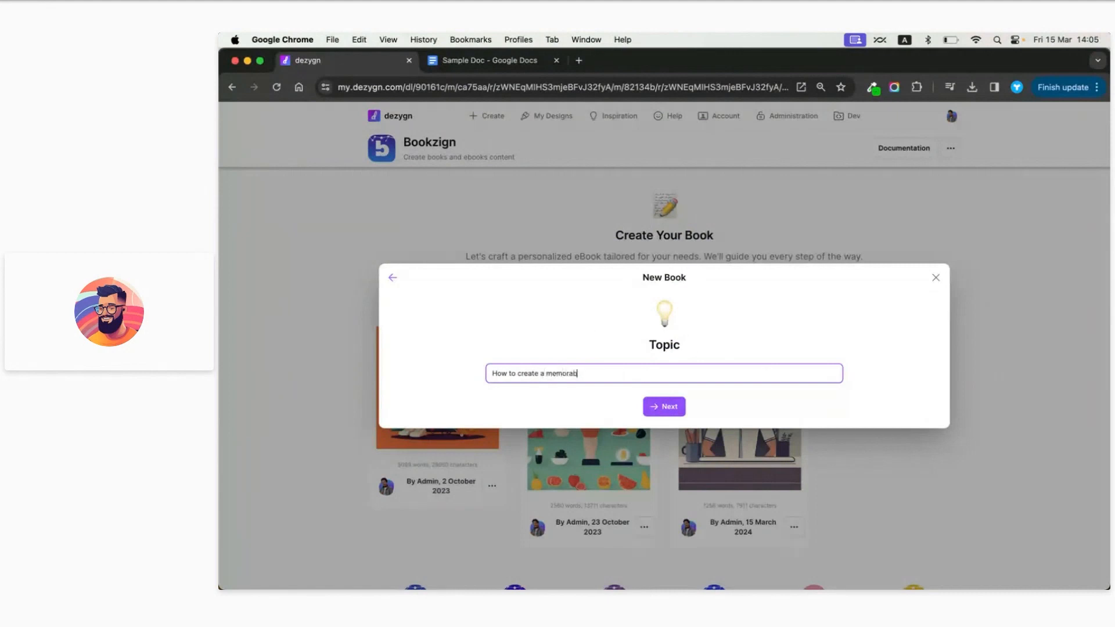
pyautogui.write('go')
pyautogui.press('super+a')
pyautogui.press('super+c')
pyautogui.click(674, 402)
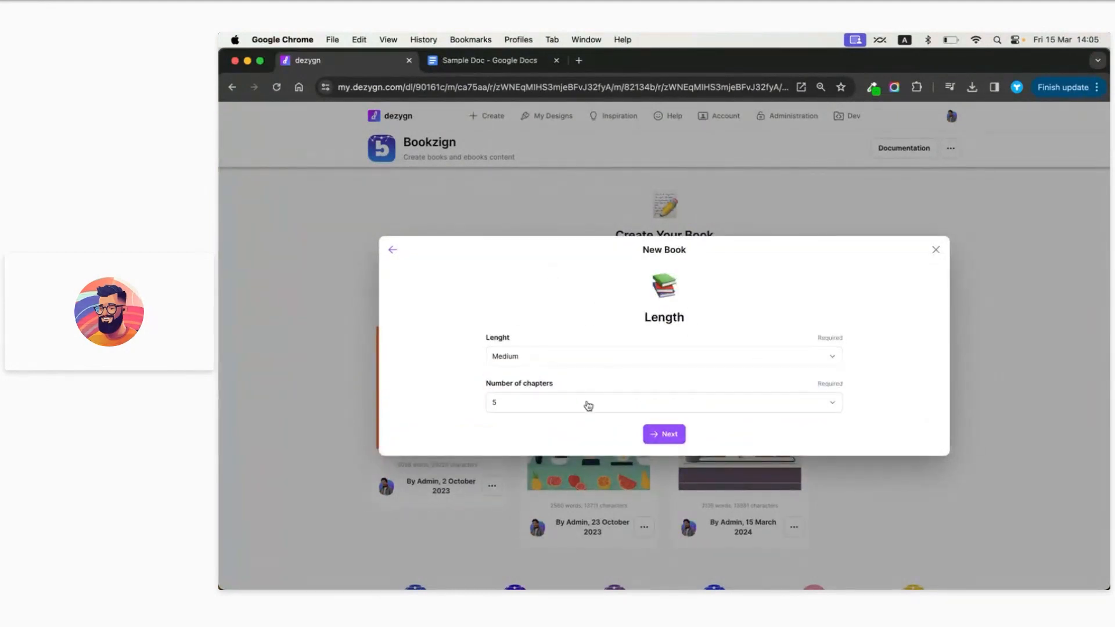
# - Choose 5 chapters for the book, keep the Medium length and continue to the writing style
pyautogui.click(588, 403)
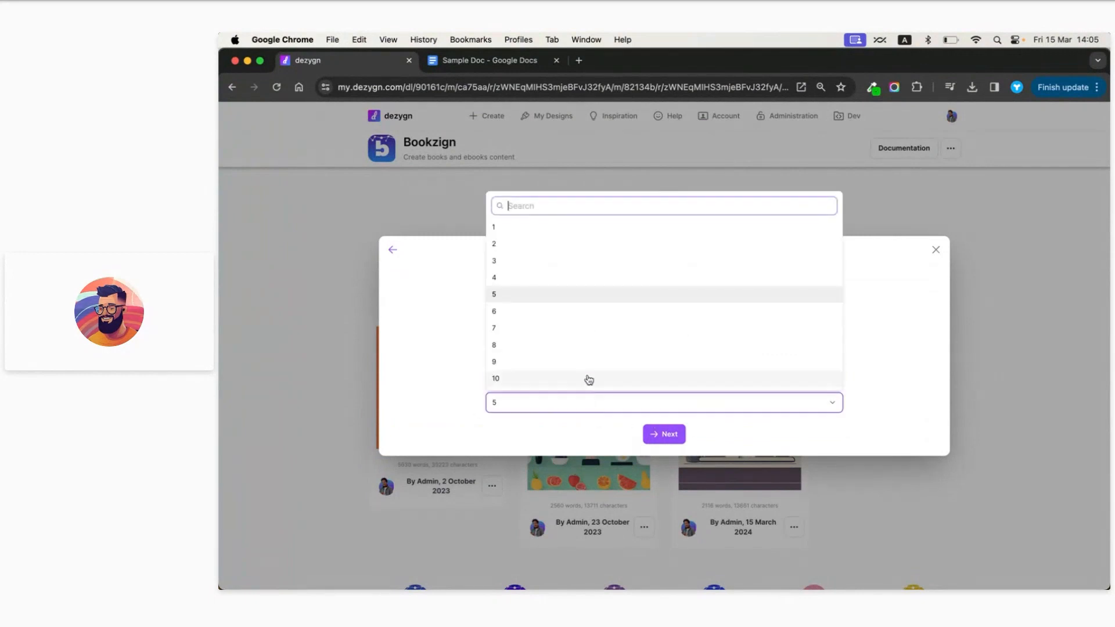
pyautogui.click(567, 299)
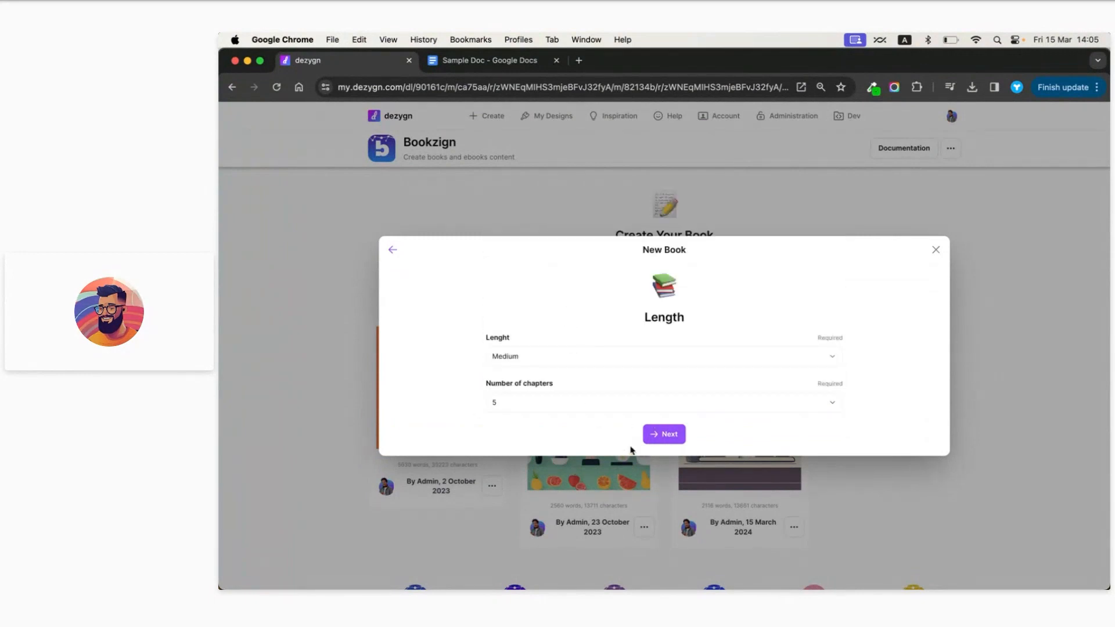
pyautogui.click(656, 437)
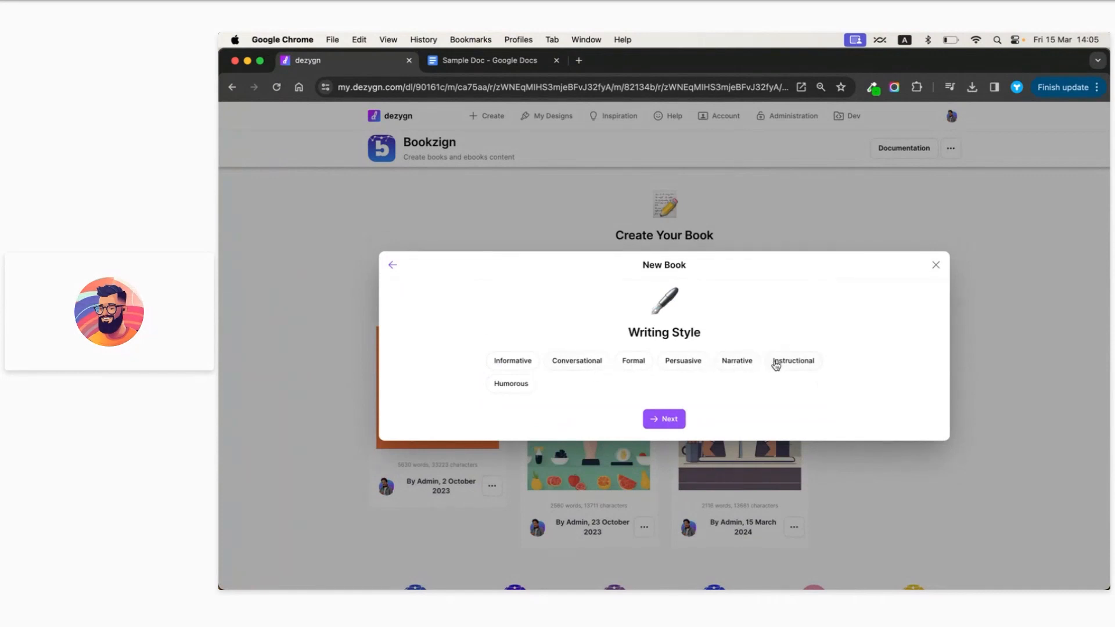
# - Choose the Instructional writing style and How-To Guide formatting for the book
pyautogui.click(786, 362)
pyautogui.click(662, 420)
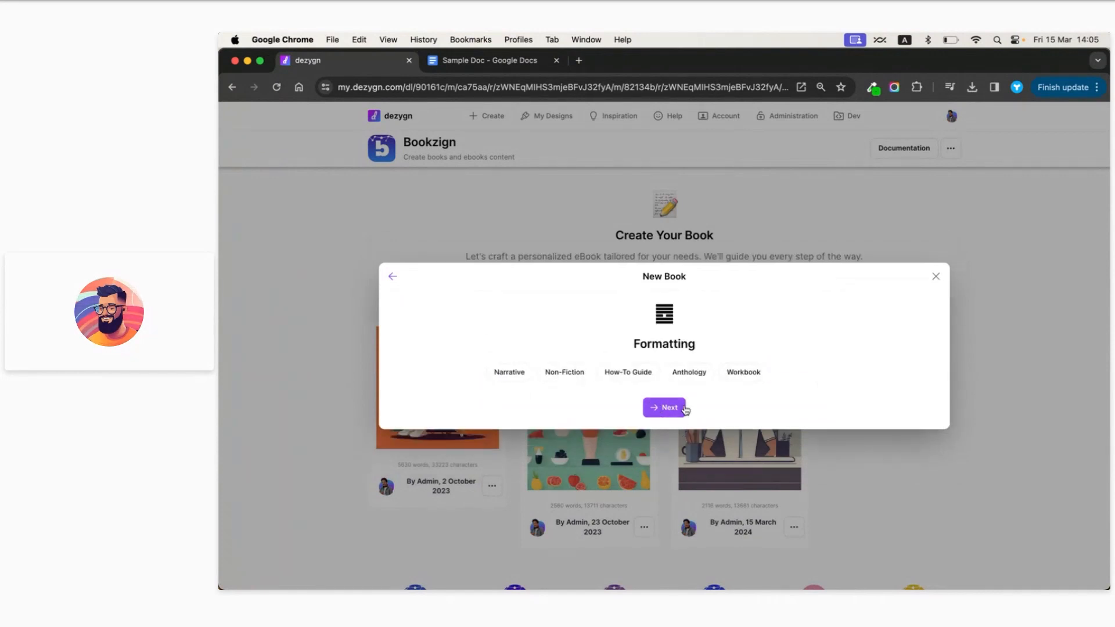
pyautogui.click(619, 374)
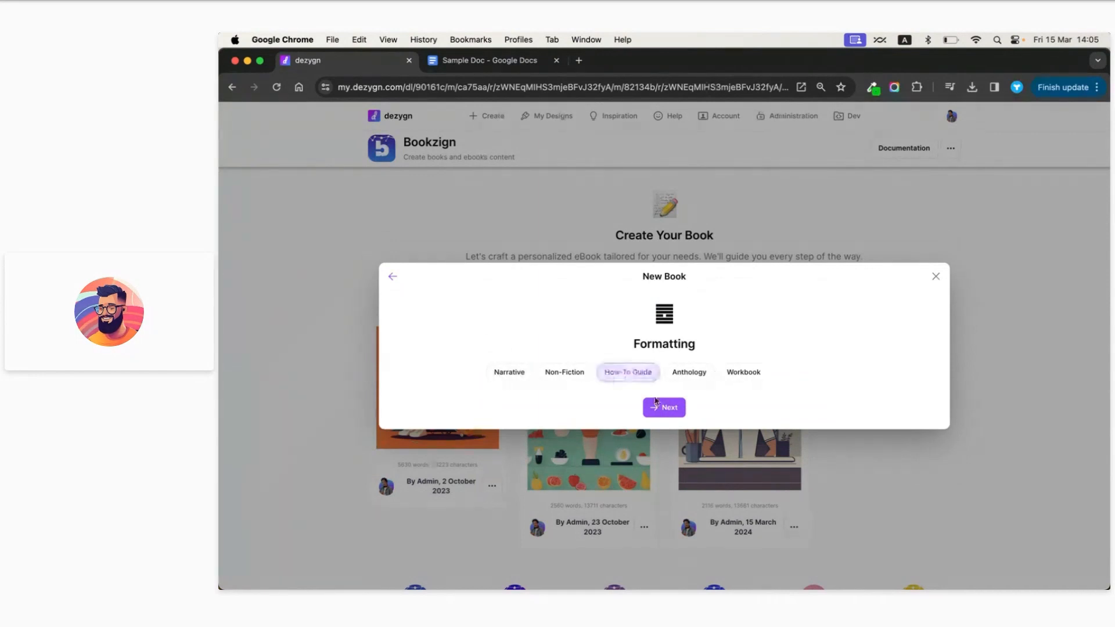
pyautogui.click(663, 407)
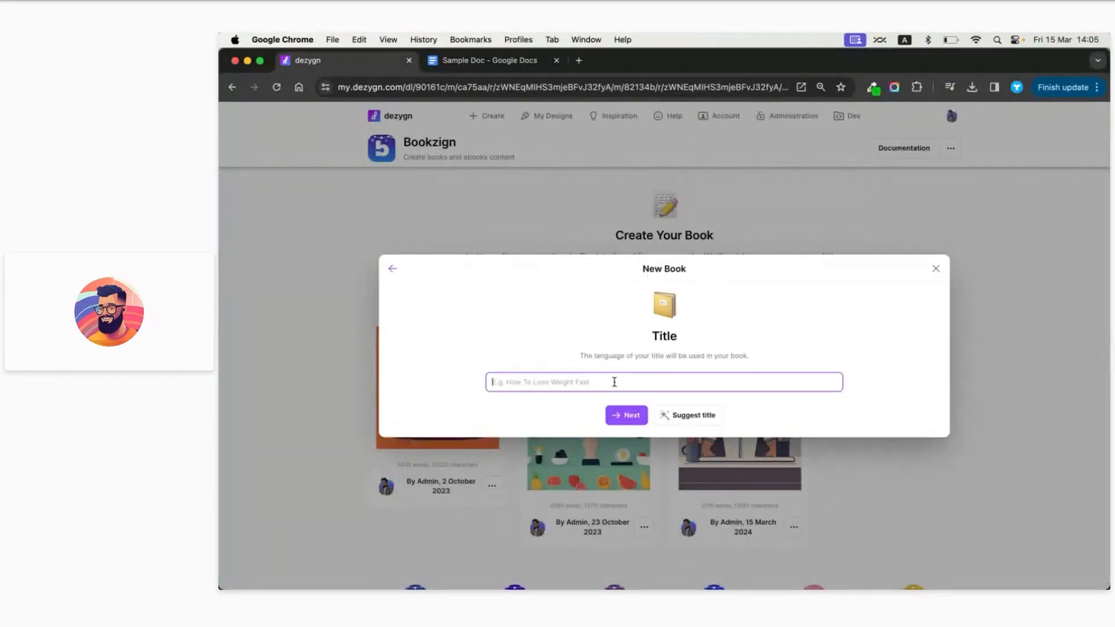
# - Title the book "How to create a memorable logo for your business", reusing the copied topic text, and continue to the cover
pyautogui.press('super+v')
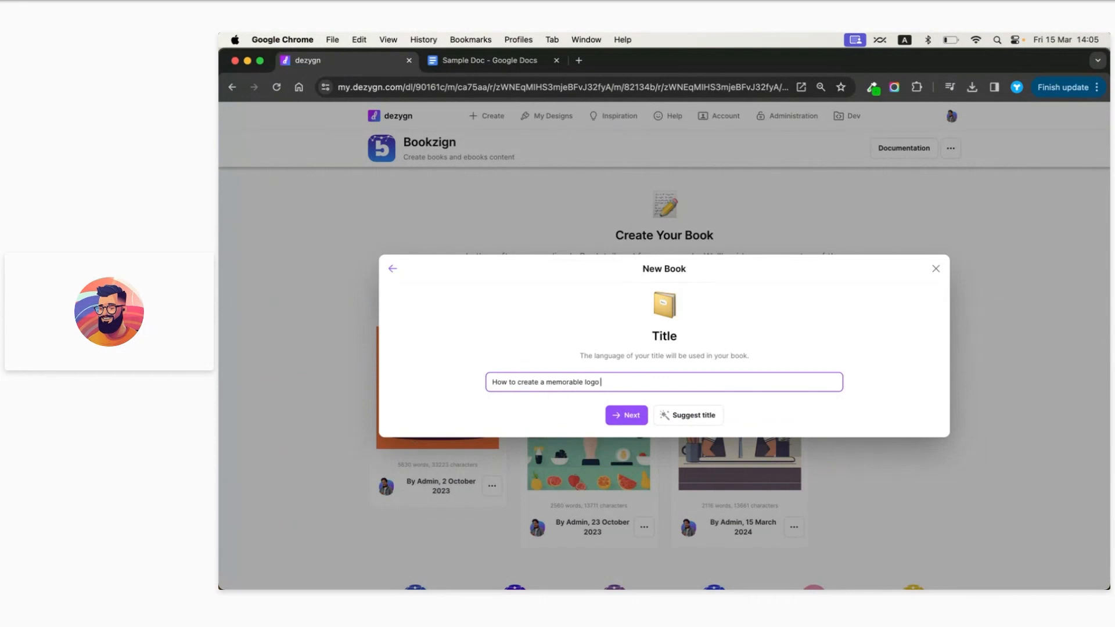
pyautogui.write('for your business')
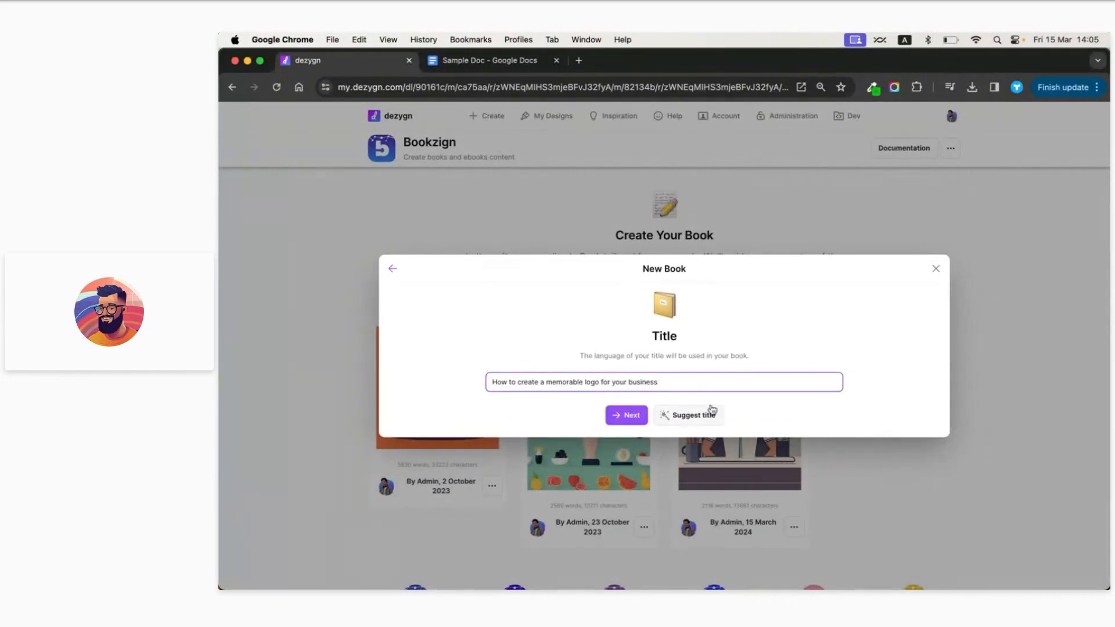
pyautogui.click(630, 415)
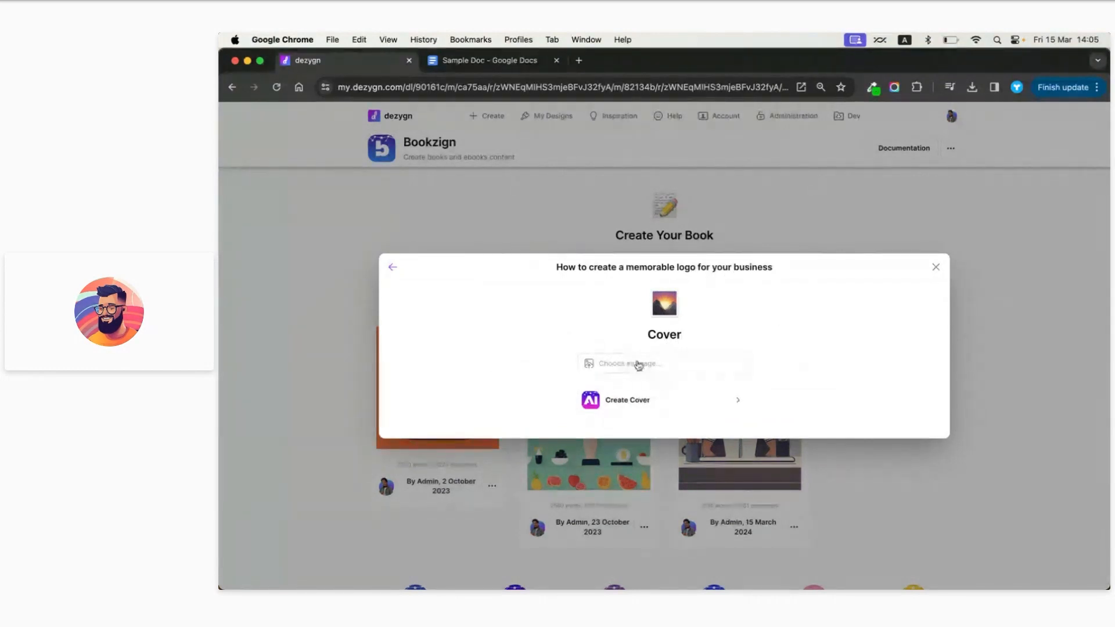
# - Generate AI cover options for the book and compare the designs
pyautogui.click(690, 400)
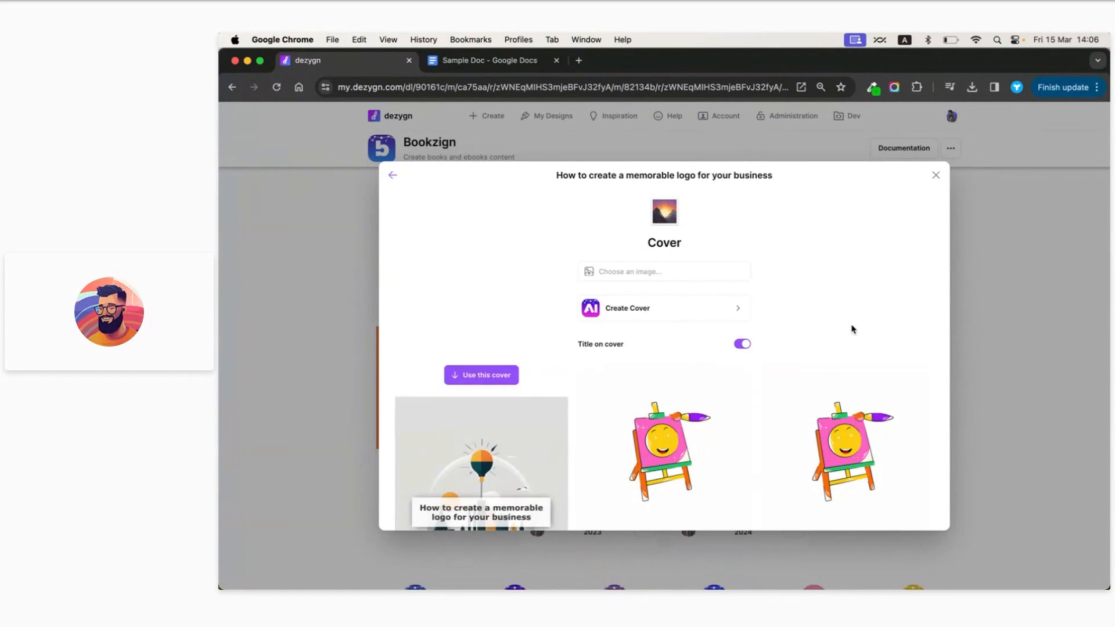
pyautogui.scroll(-3, 852, 329)
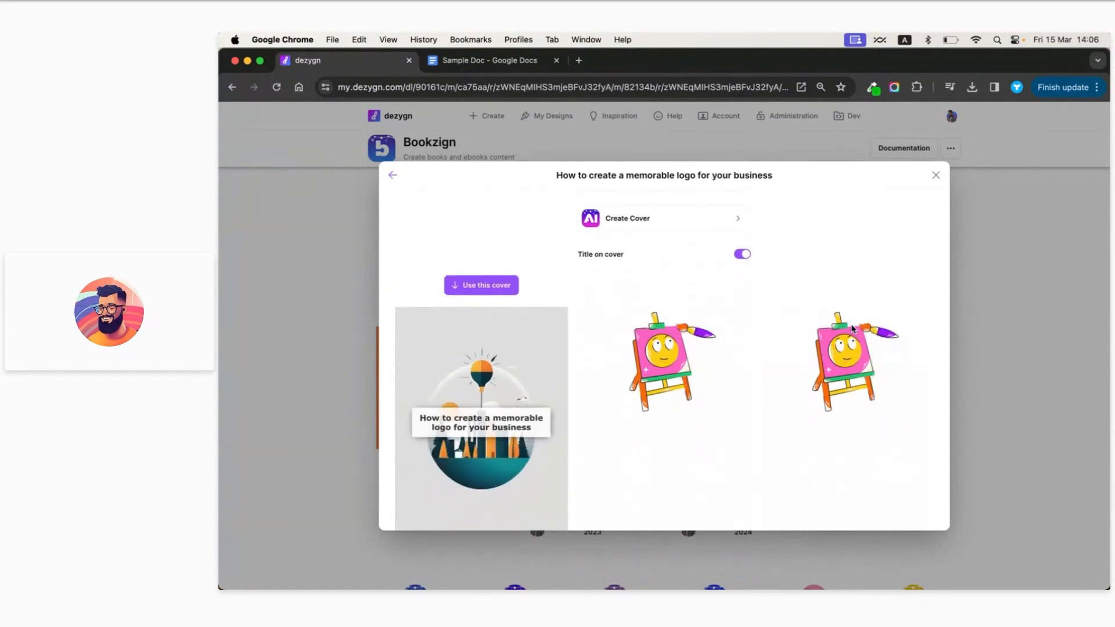
pyautogui.scroll(-1, 852, 329)
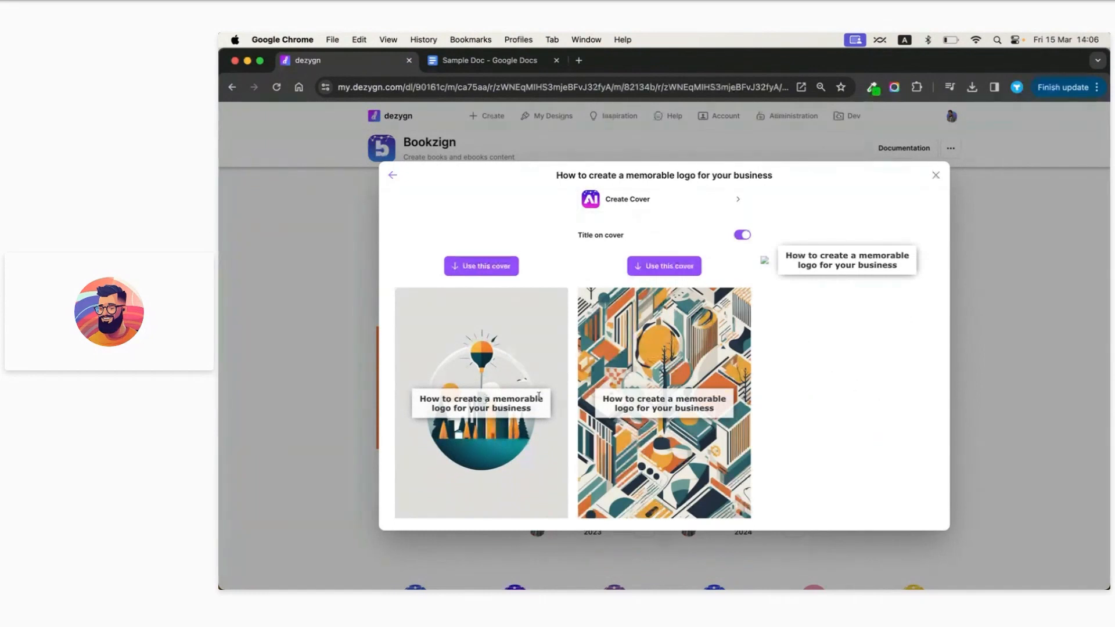
pyautogui.scroll(1, 581, 410)
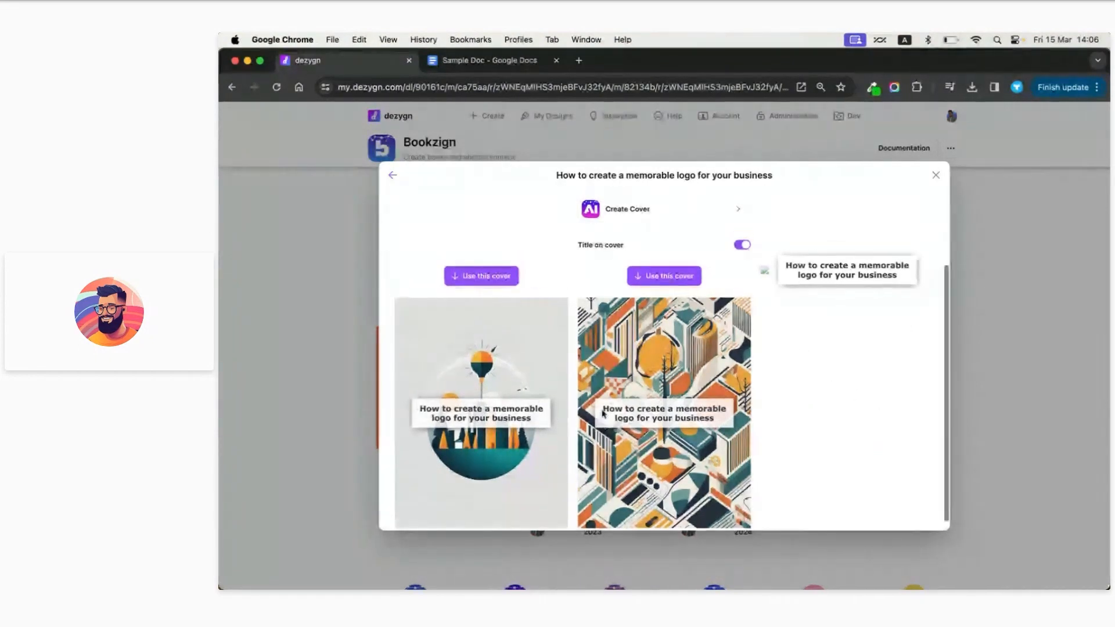
pyautogui.scroll(-1, 603, 413)
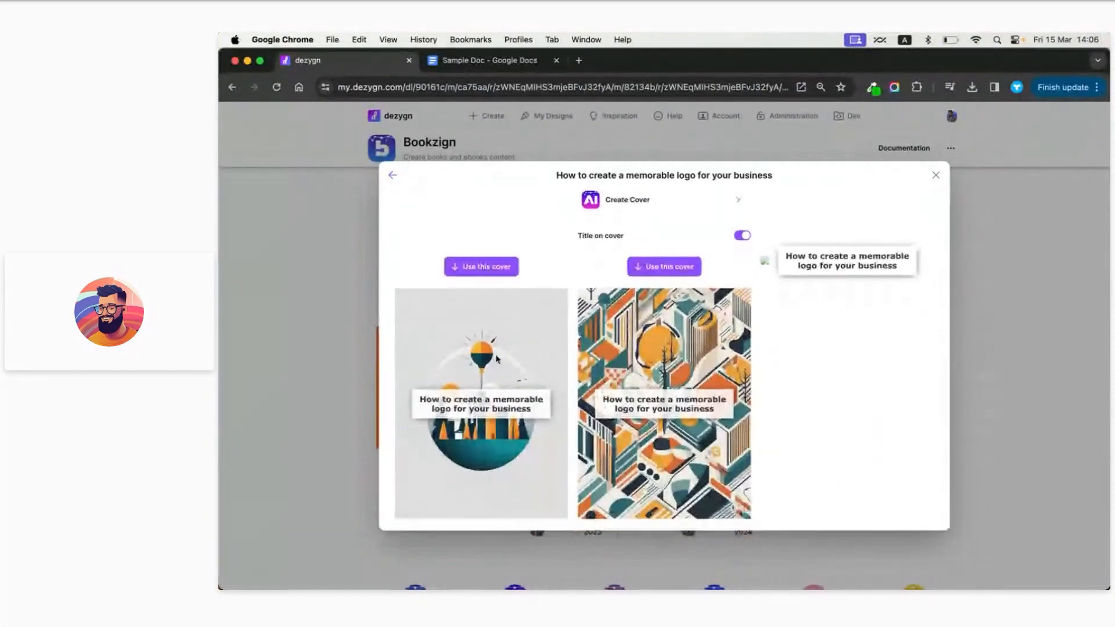
pyautogui.scroll(2, 497, 357)
pyautogui.scroll(-2, 639, 290)
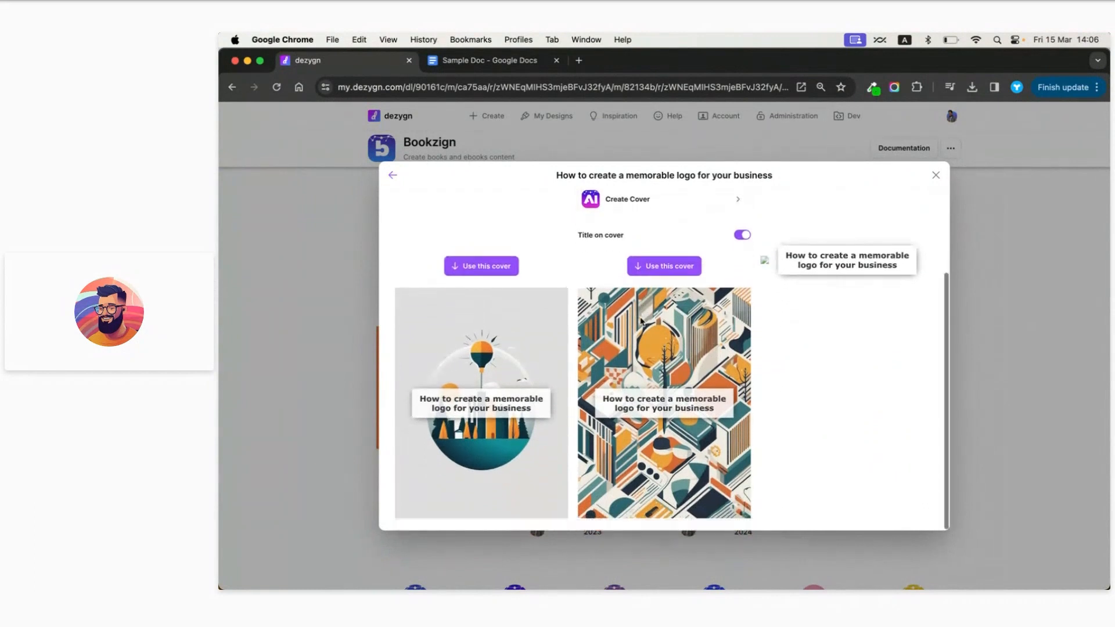
# - Try the cover with the balloon above a round landscape and return to the cover options
pyautogui.click(484, 269)
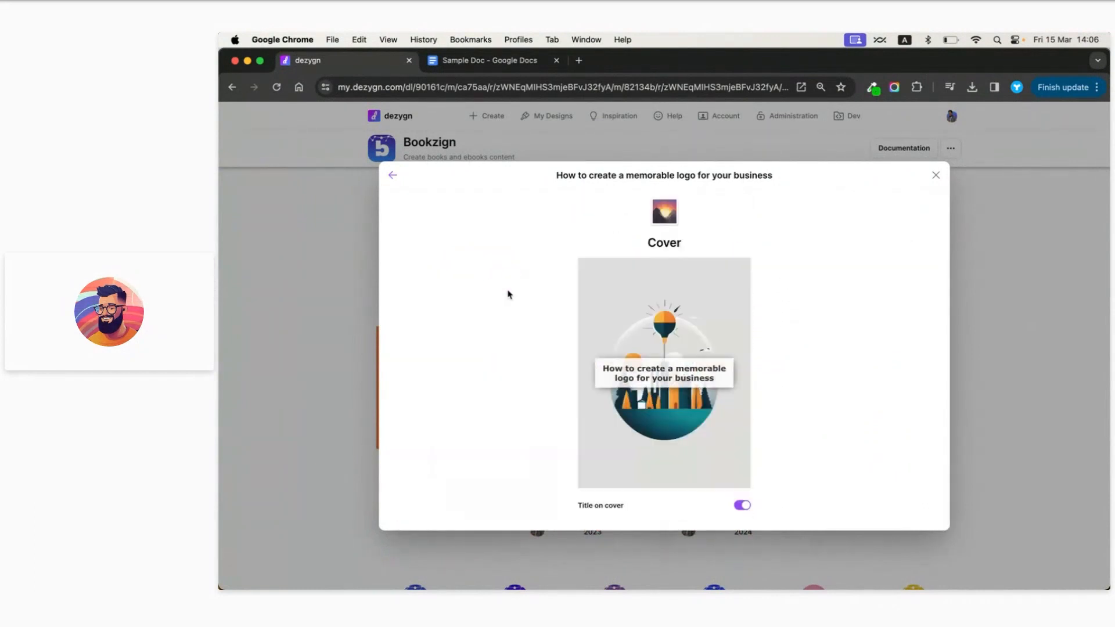
pyautogui.scroll(-1, 693, 370)
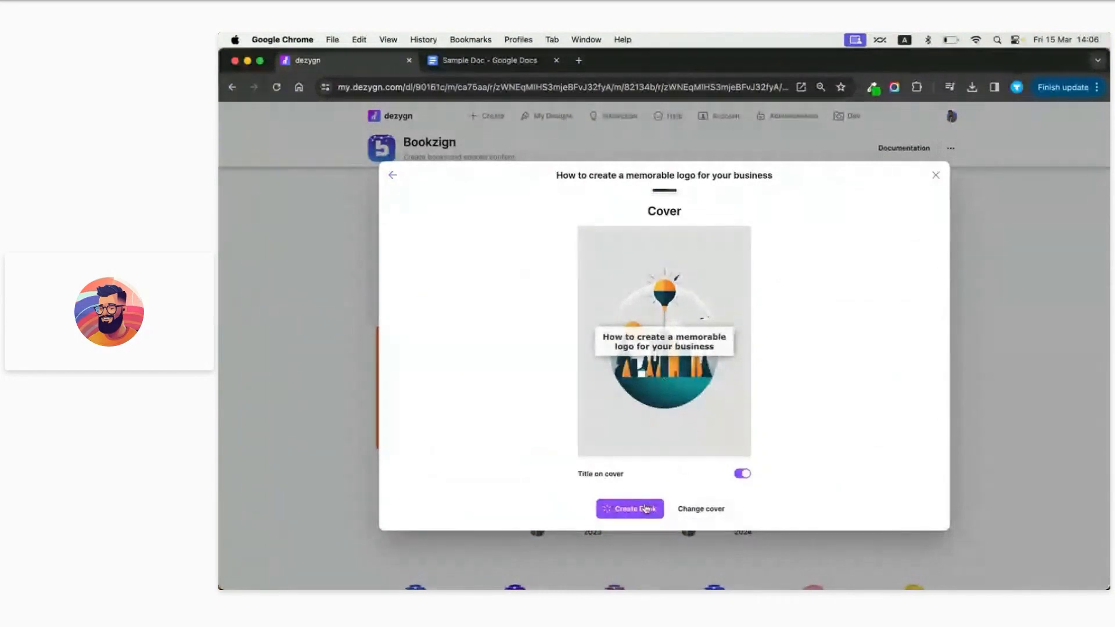
pyautogui.click(680, 509)
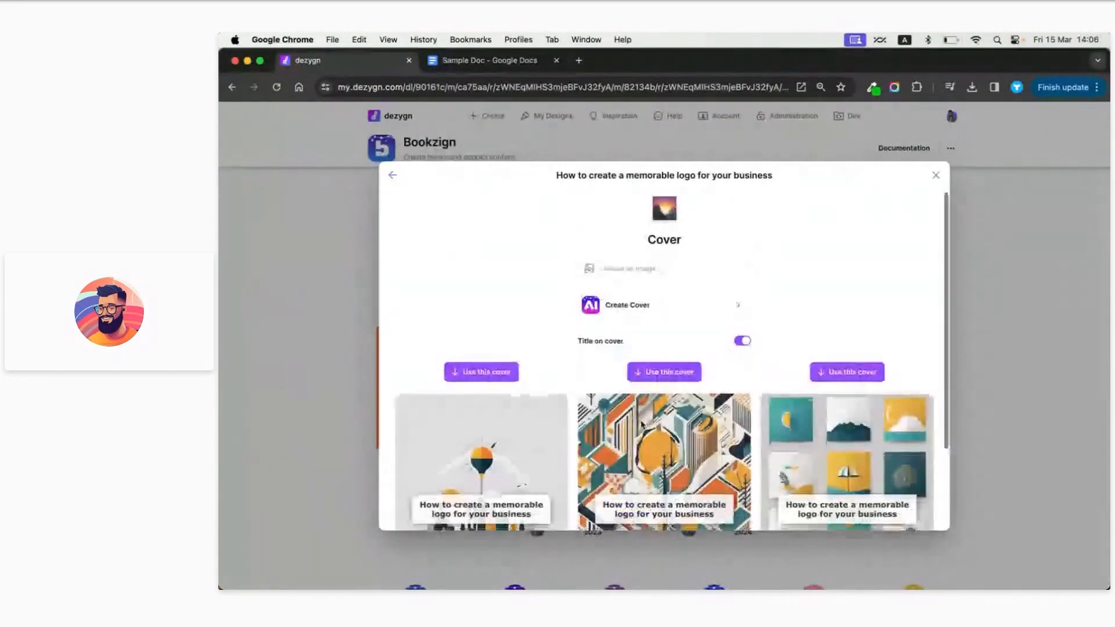
# - Use the cover with the grid of small teal and yellow illustrations and create the book
pyautogui.scroll(-4, 654, 443)
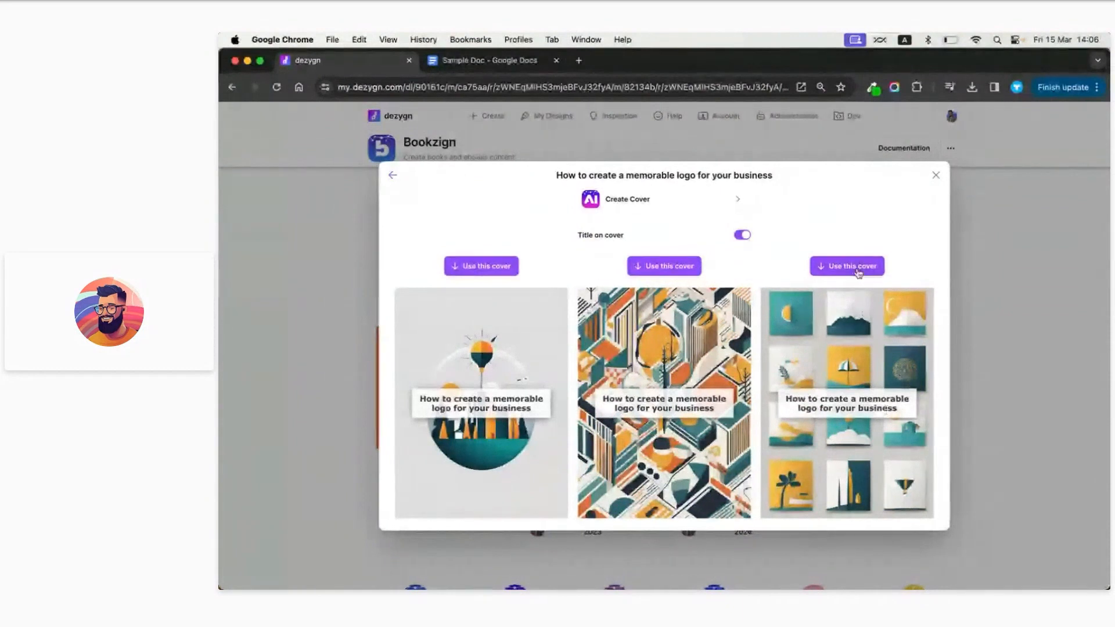
pyautogui.click(852, 267)
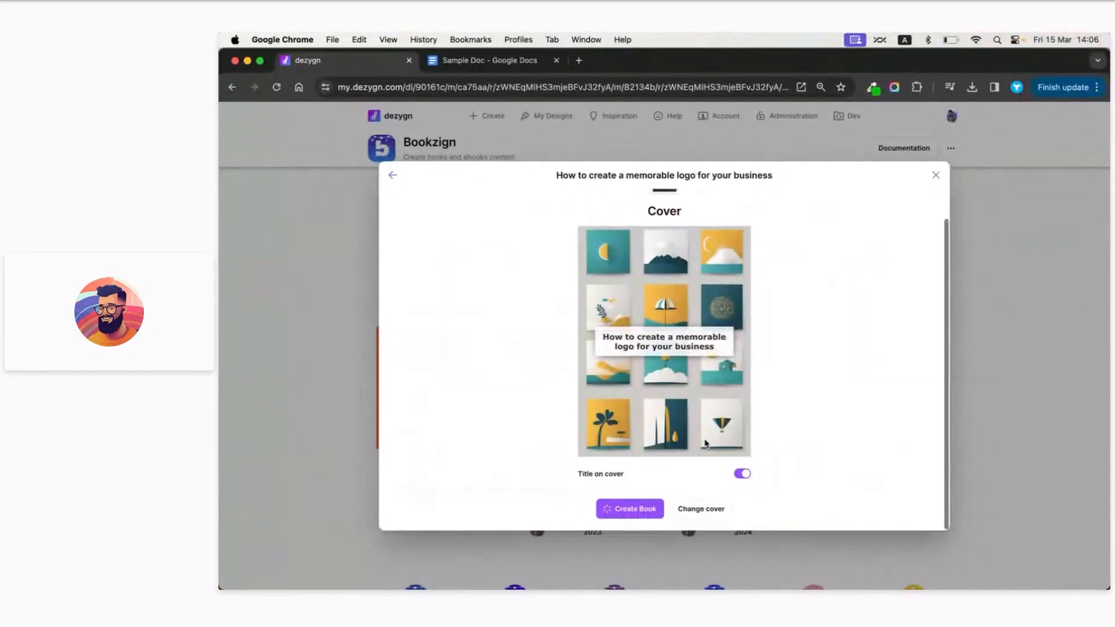
pyautogui.click(632, 510)
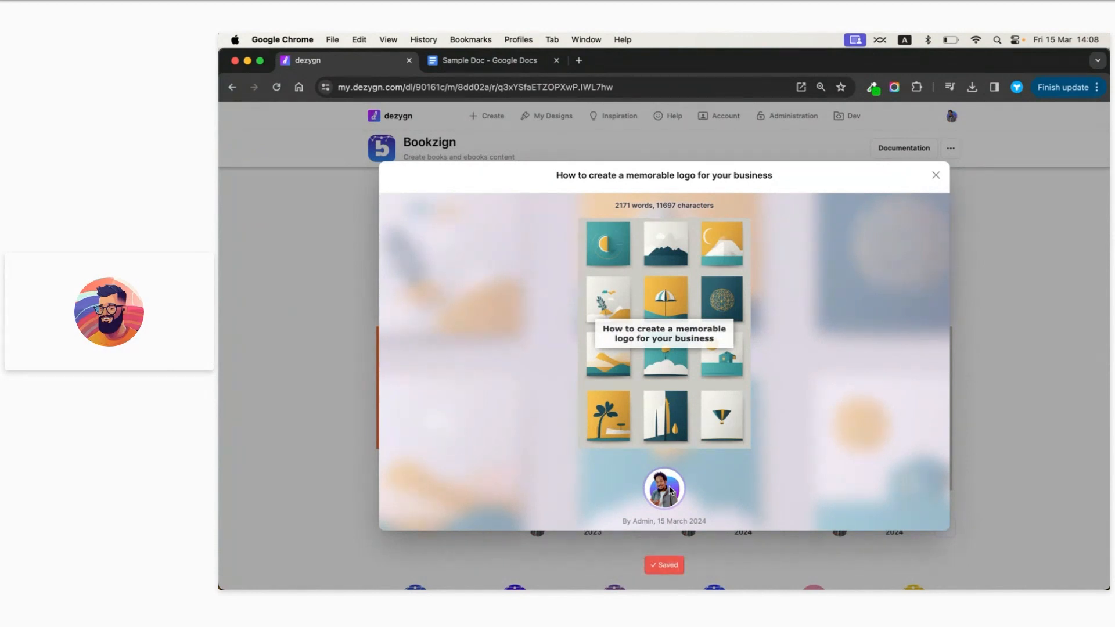
# - Look through the generated book's cover page and Chapter 1, and open Chapter 2
pyautogui.scroll(-10, 671, 491)
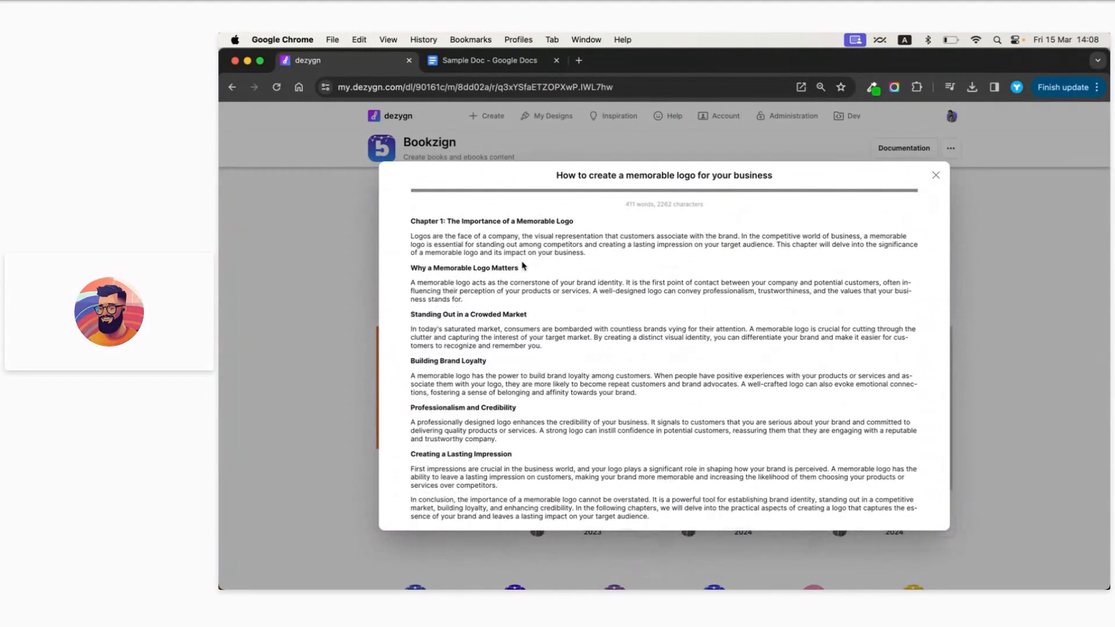
pyautogui.scroll(-2, 522, 309)
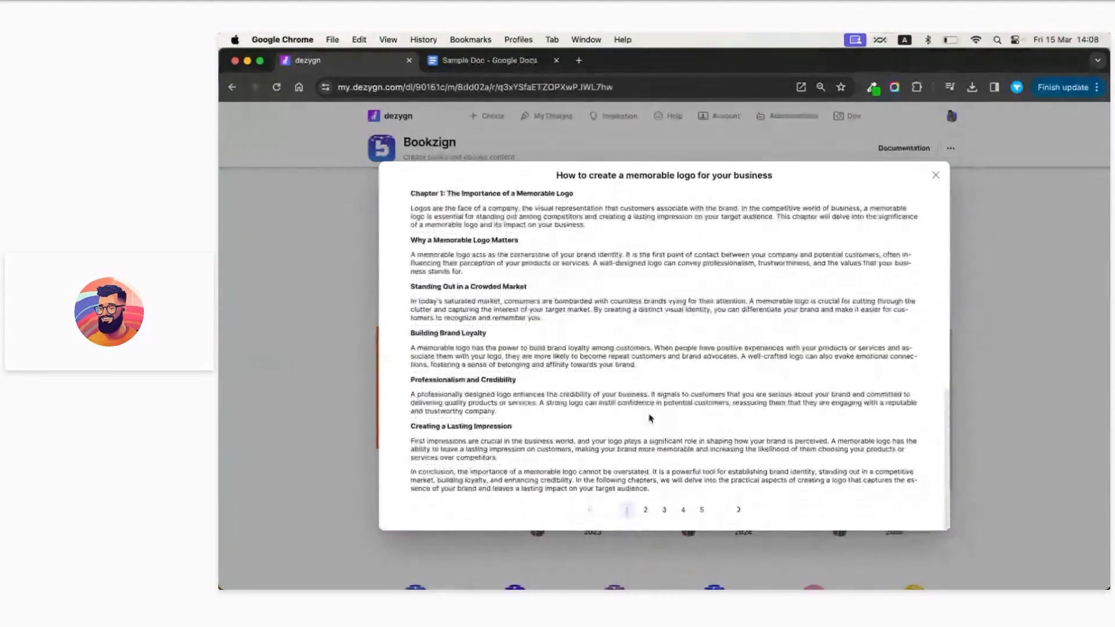
pyautogui.click(645, 511)
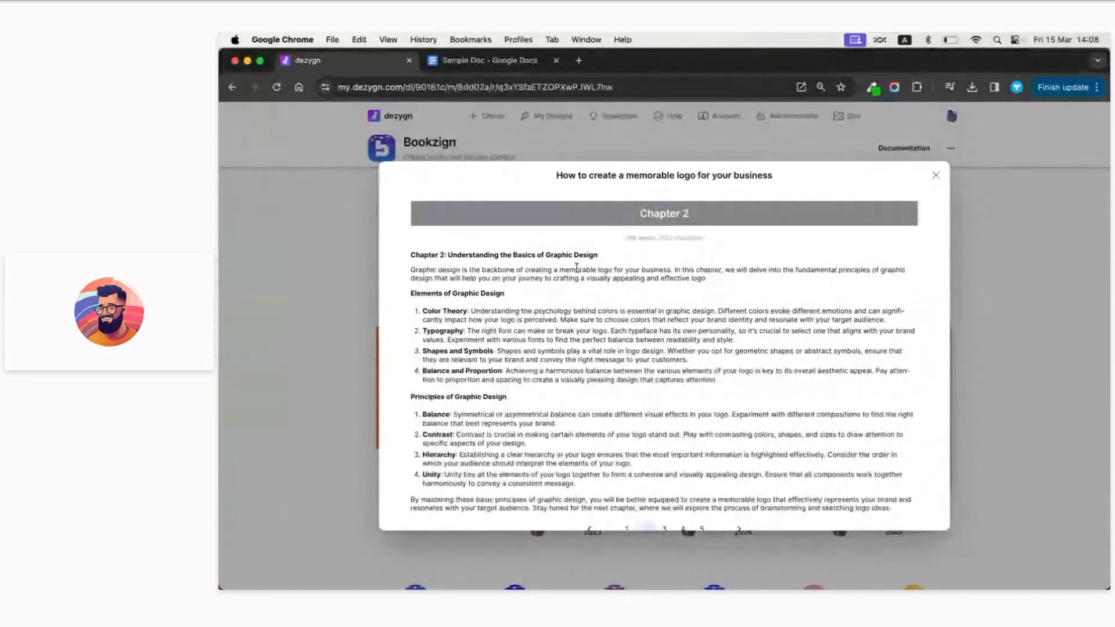
# - Look through Chapters 3, 4 and 5 of the generated logo book
pyautogui.click(665, 514)
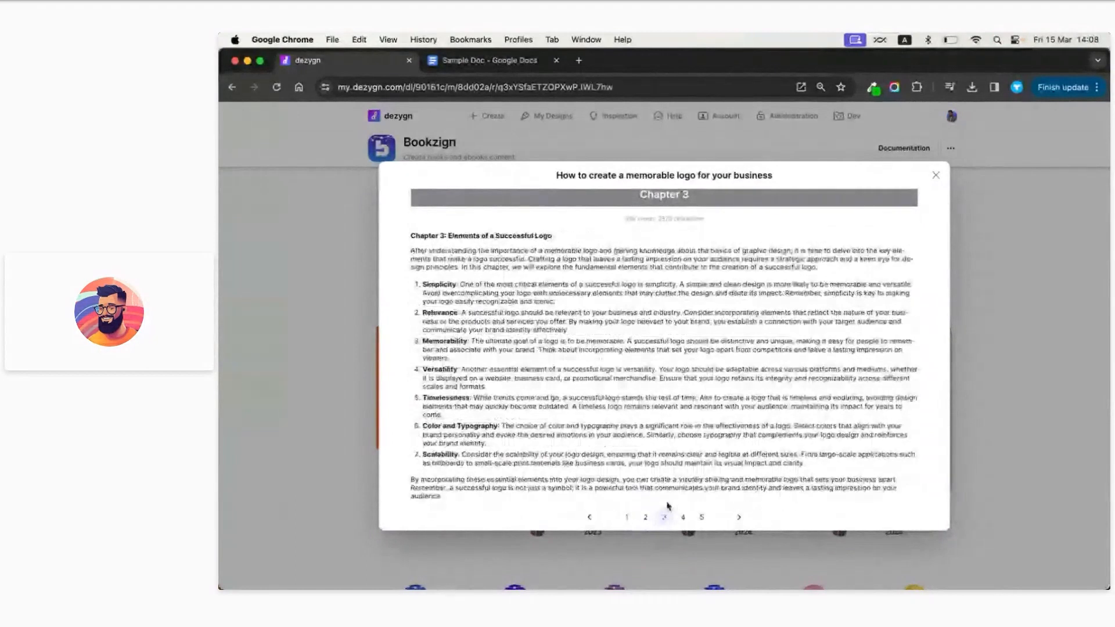
pyautogui.click(683, 517)
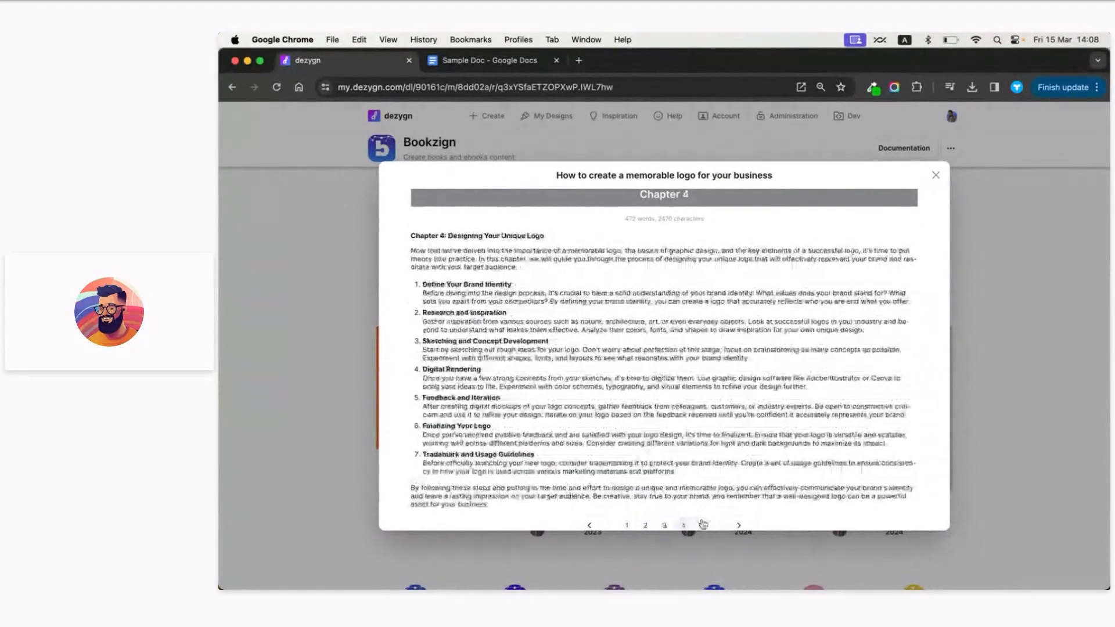
pyautogui.click(703, 525)
pyautogui.scroll(-1, 665, 360)
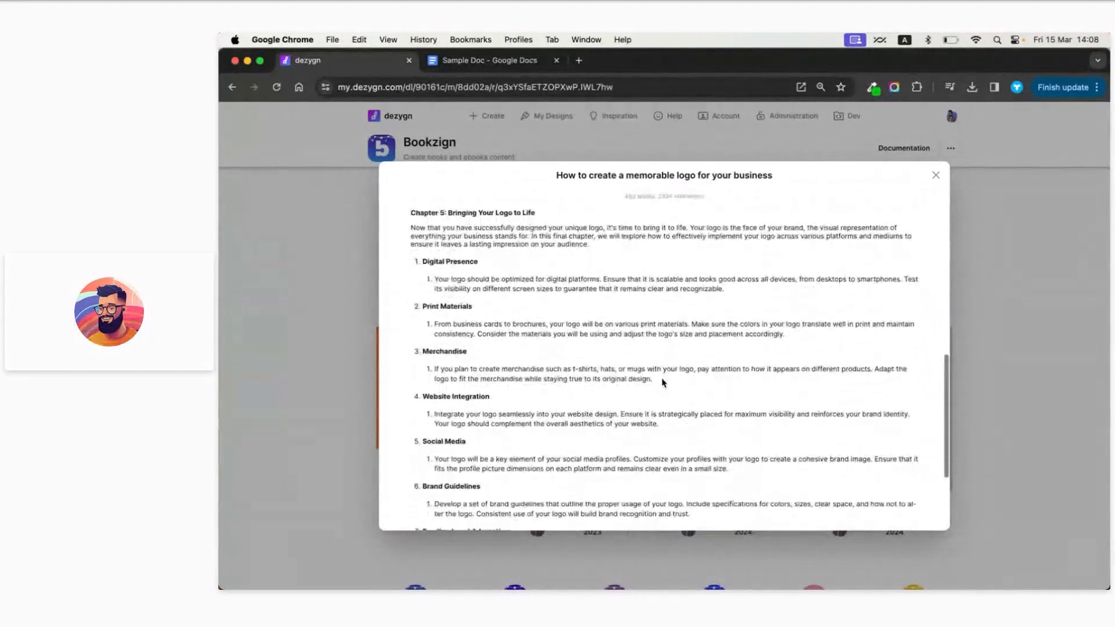
pyautogui.scroll(2, 664, 378)
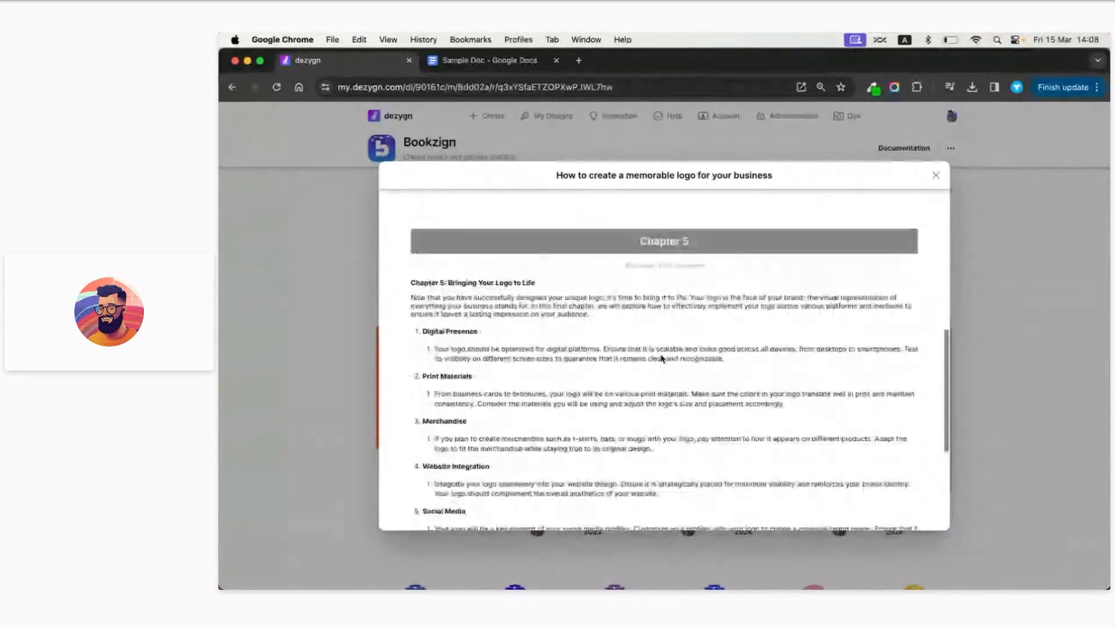
pyautogui.scroll(-2, 660, 291)
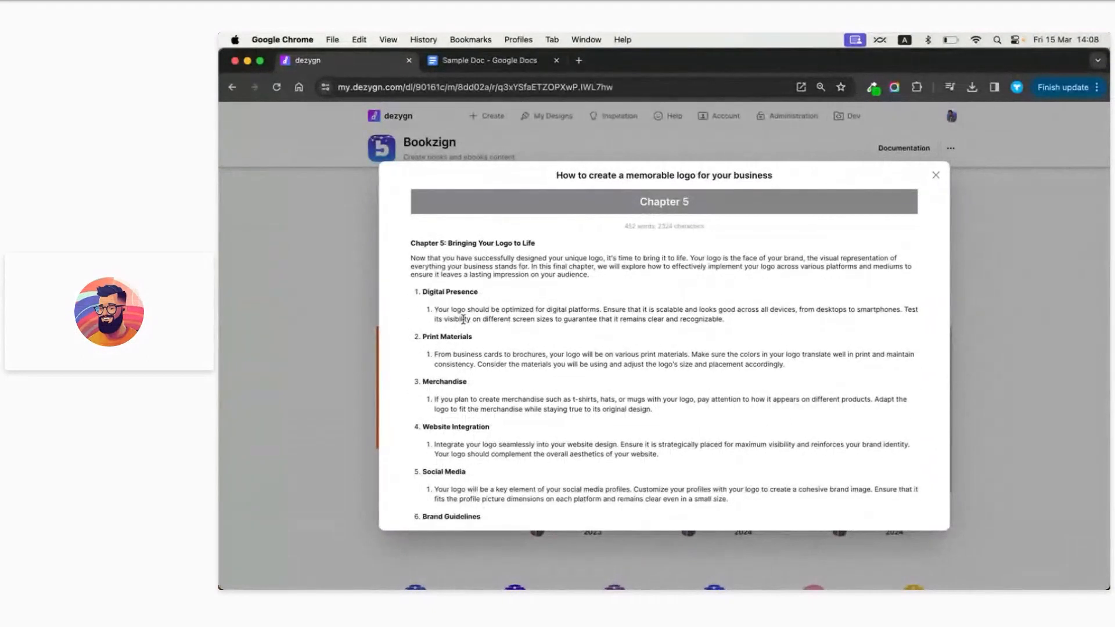
pyautogui.scroll(-1, 525, 244)
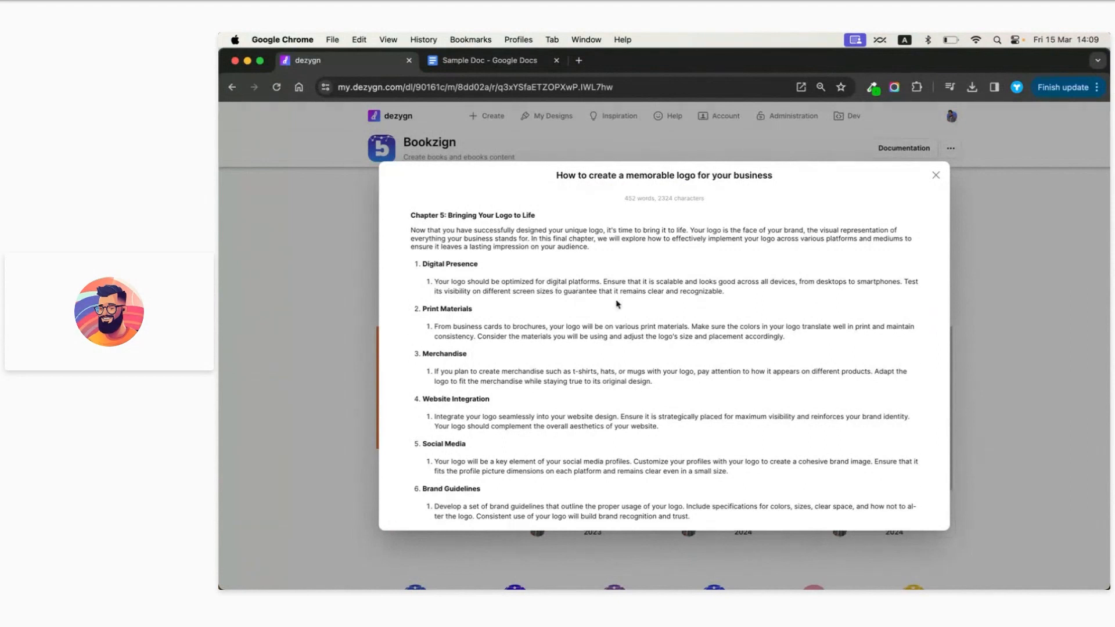
# - Download the cover of the logo book from the book's options and return to its cover page
pyautogui.scroll(10, 617, 305)
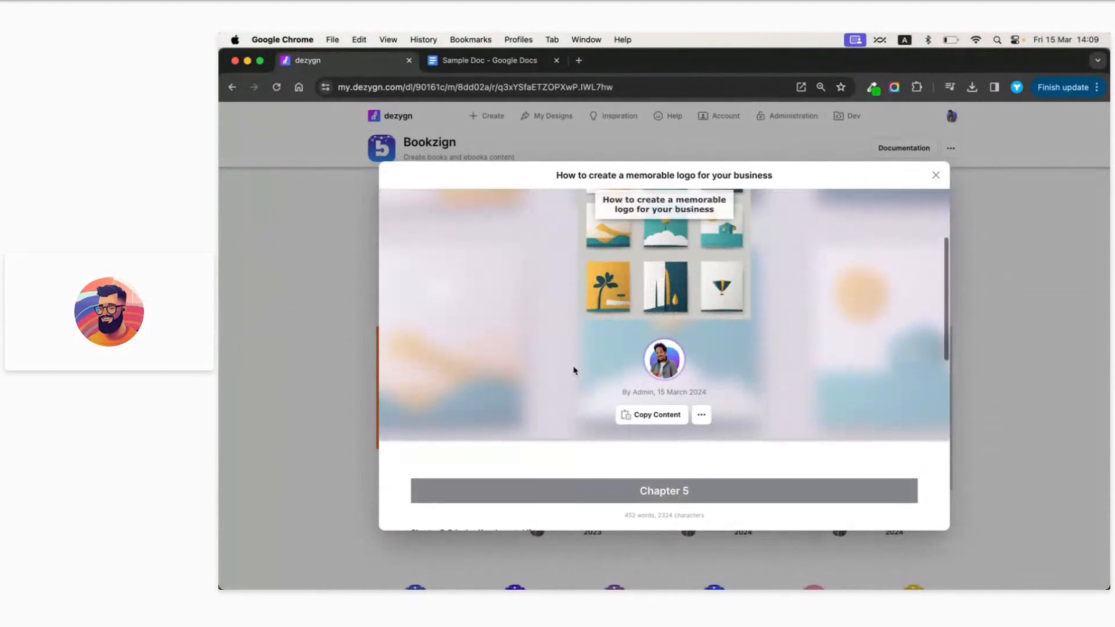
pyautogui.scroll(-3, 742, 346)
pyautogui.scroll(3, 742, 345)
pyautogui.click(703, 369)
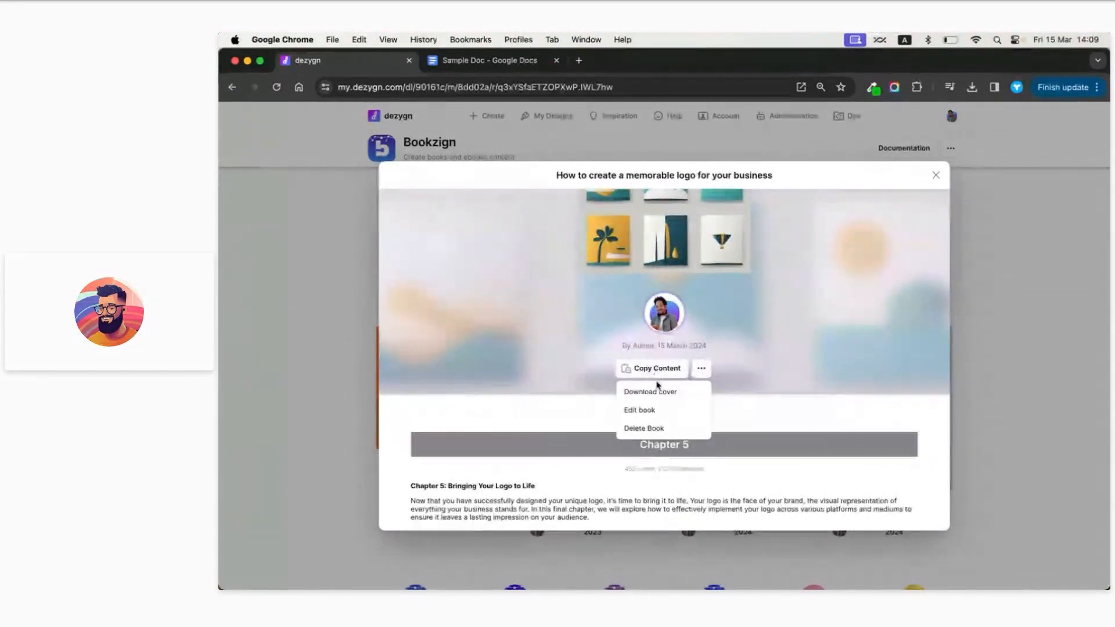
pyautogui.click(653, 393)
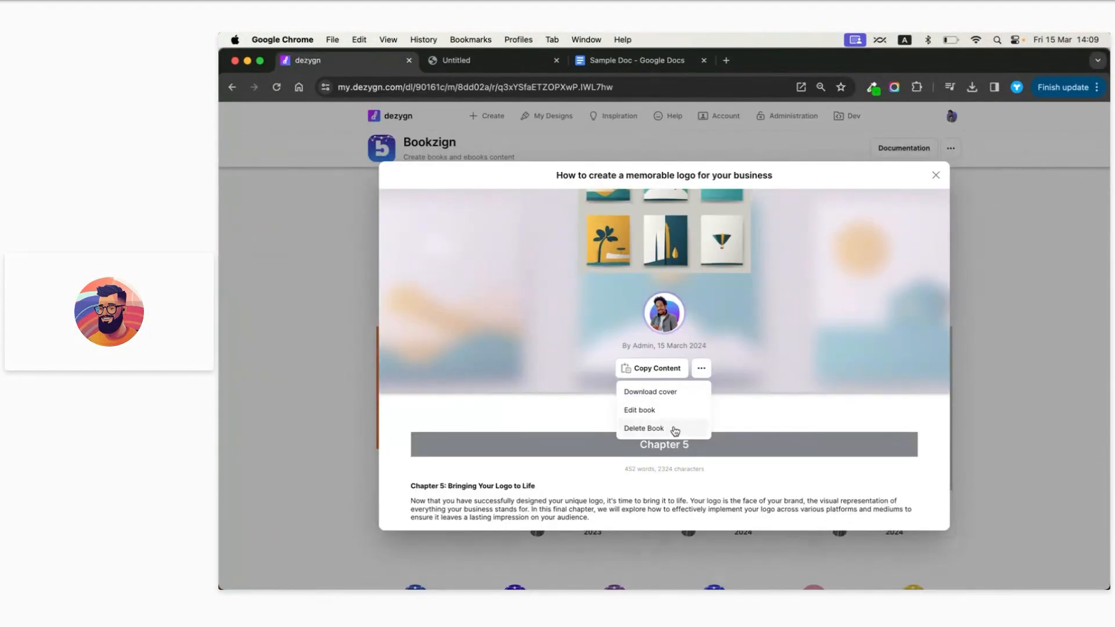
pyautogui.click(787, 407)
pyautogui.scroll(3, 787, 406)
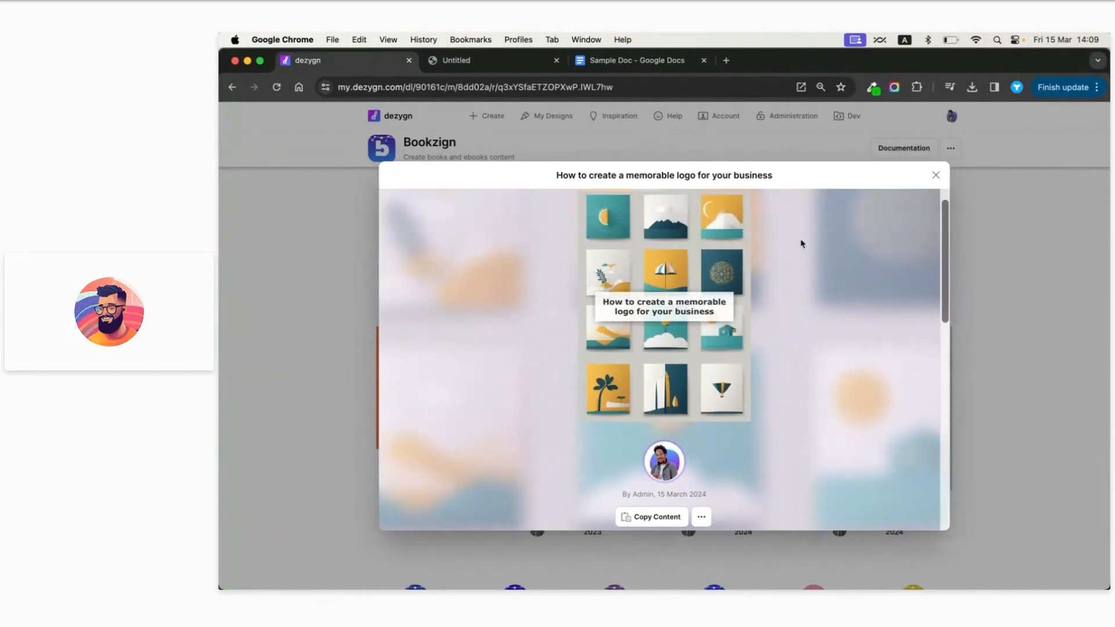
# - Close the book, copy the logo book's content from the library, and paste it into the Sample Doc in Google Docs
pyautogui.click(936, 176)
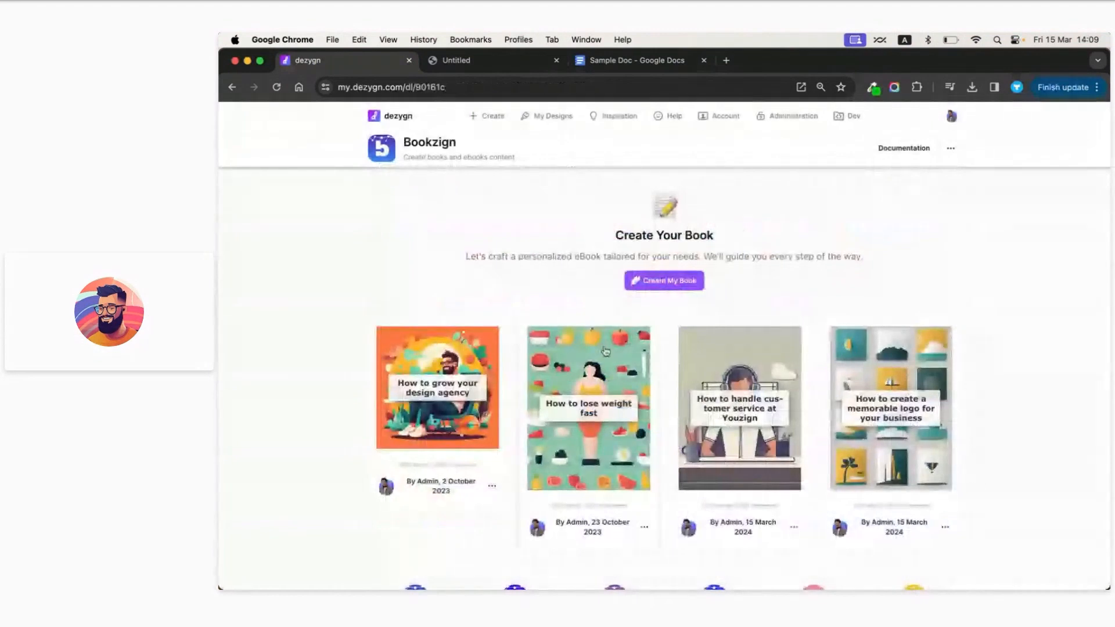
pyautogui.scroll(-1, 923, 446)
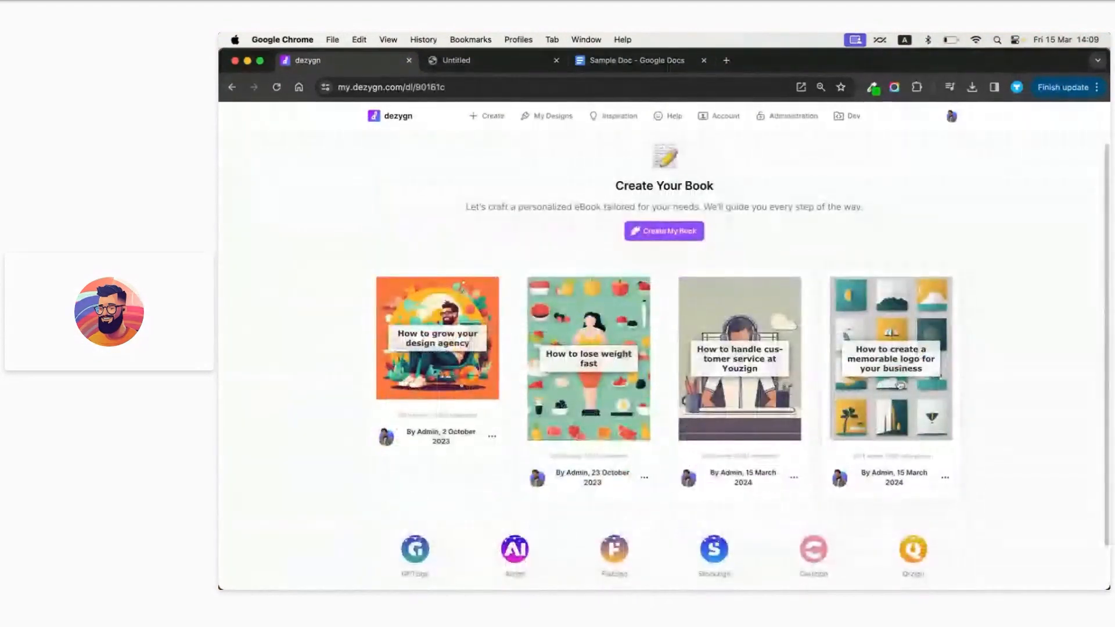
pyautogui.click(945, 477)
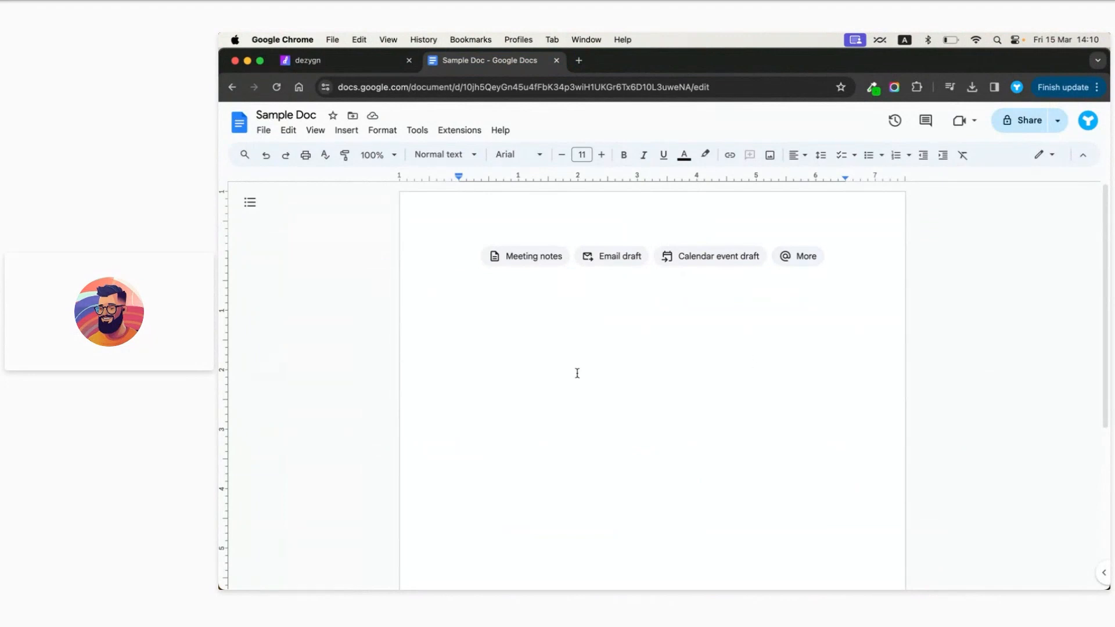
pyautogui.press('super+v')
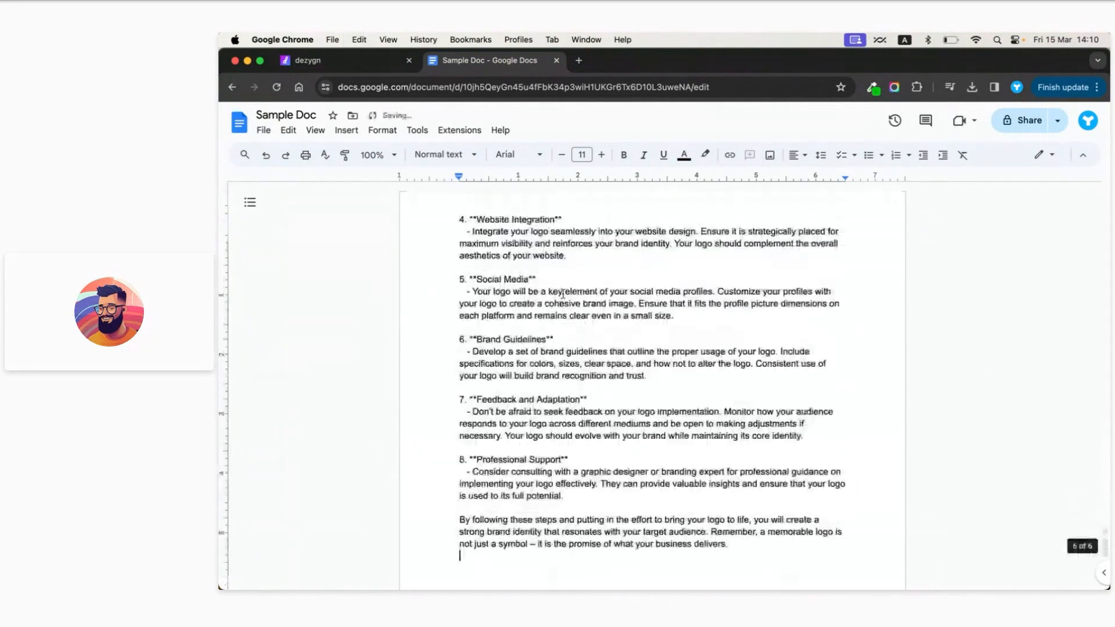
# - Format the "Chapter 1: The Importance of a Memorable Logo" title as Heading 2
pyautogui.scroll(10, 598, 397)
pyautogui.scroll(15, 600, 395)
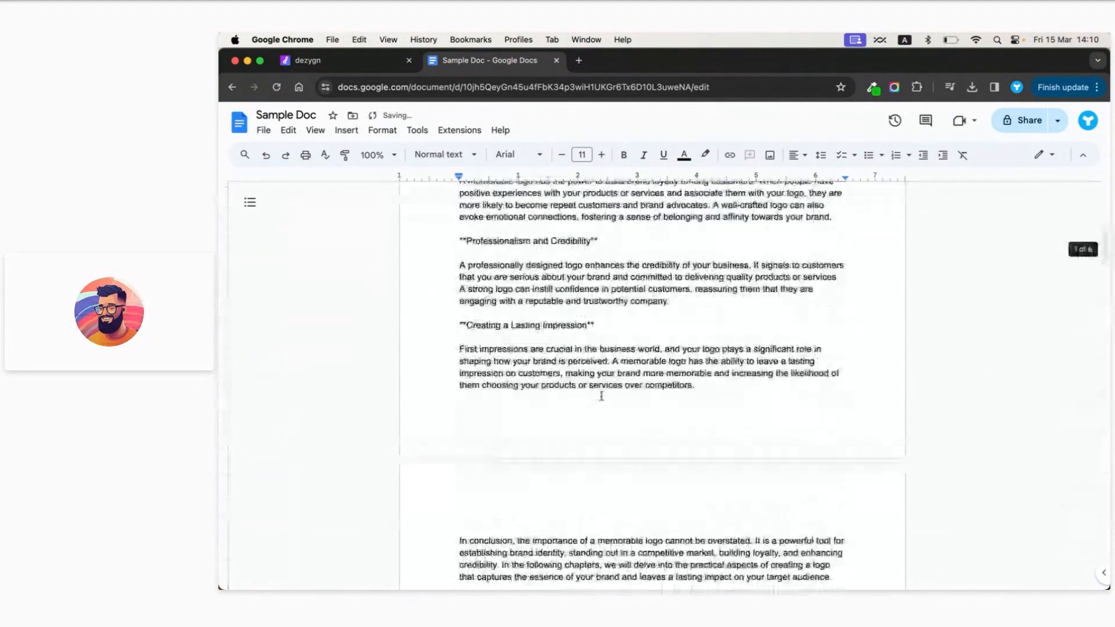
pyautogui.tripleClick(487, 292)
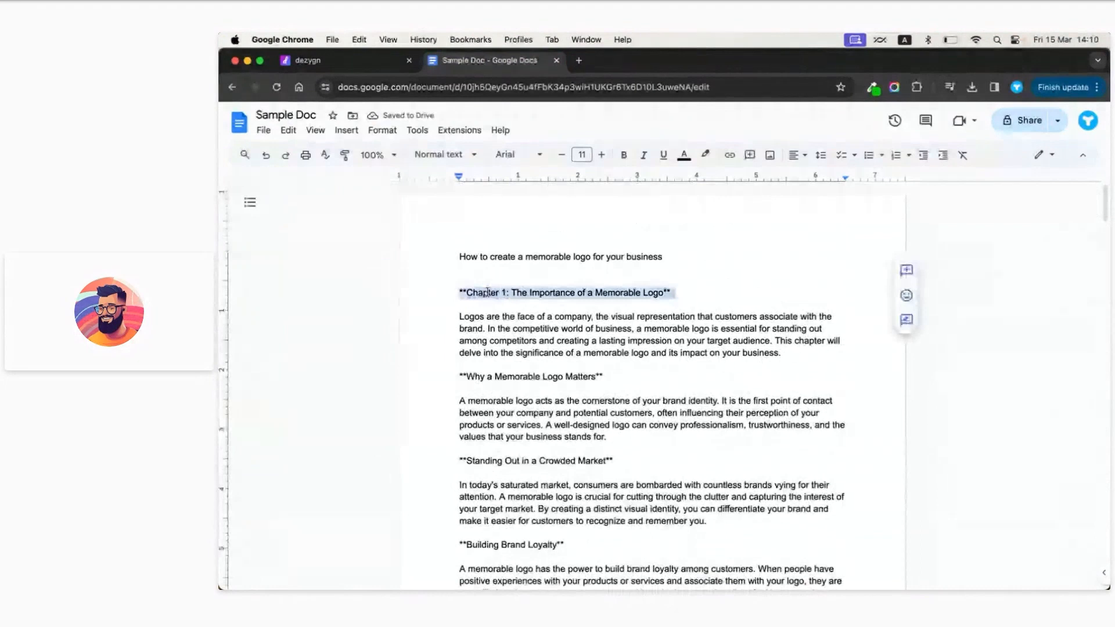
pyautogui.click(445, 154)
pyautogui.moveTo(465, 331)
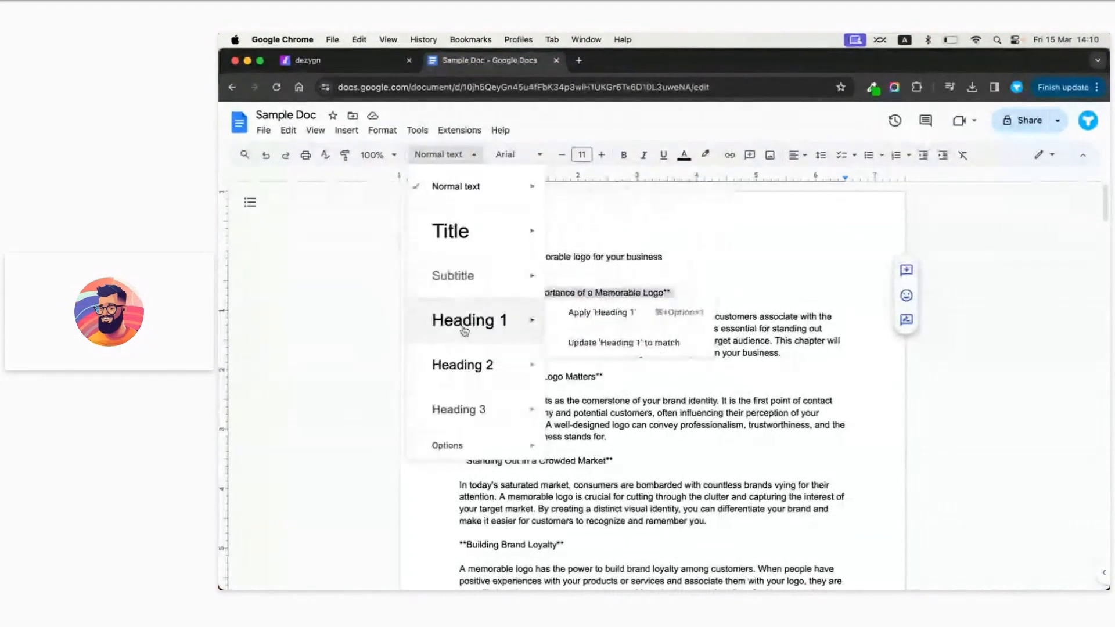
pyautogui.click(462, 365)
# - Format the "Chapter 2: Understanding the Basics of Graphic Design" title as Heading 2
pyautogui.scroll(-10, 550, 412)
pyautogui.scroll(-5, 550, 411)
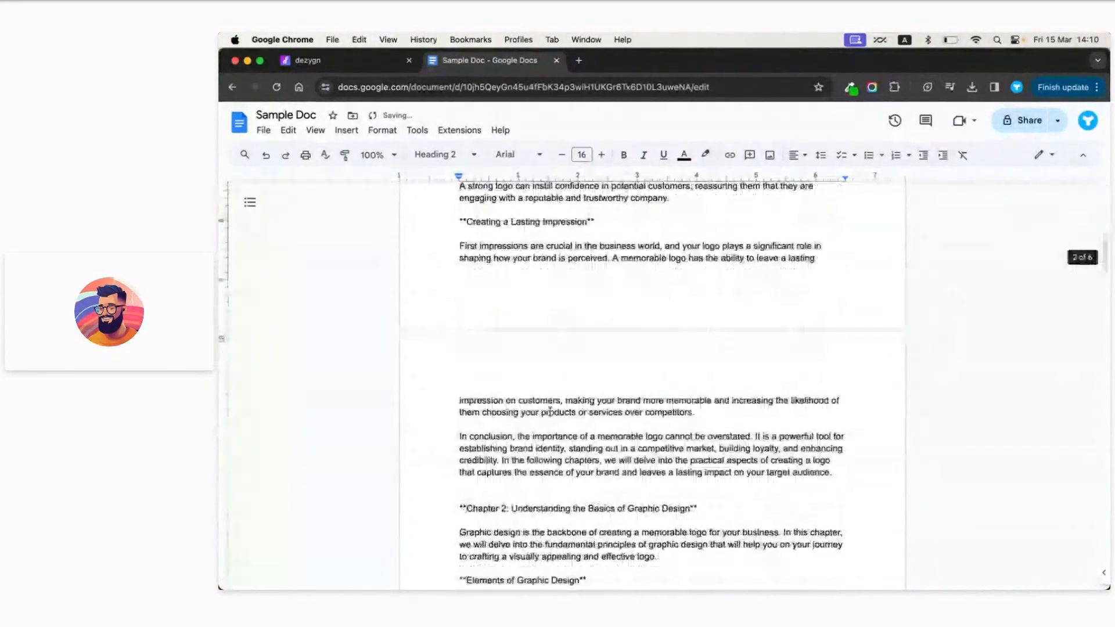
pyautogui.scroll(-1, 550, 412)
pyautogui.doubleClick(513, 382)
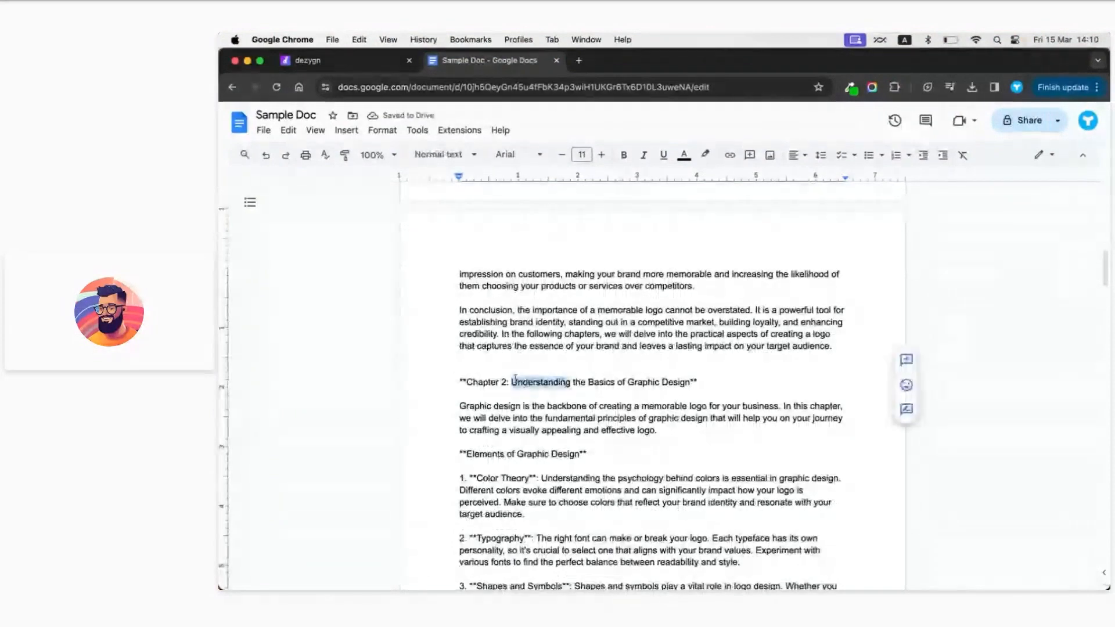
pyautogui.hotkey('shift', 'End')
pyautogui.click(459, 155)
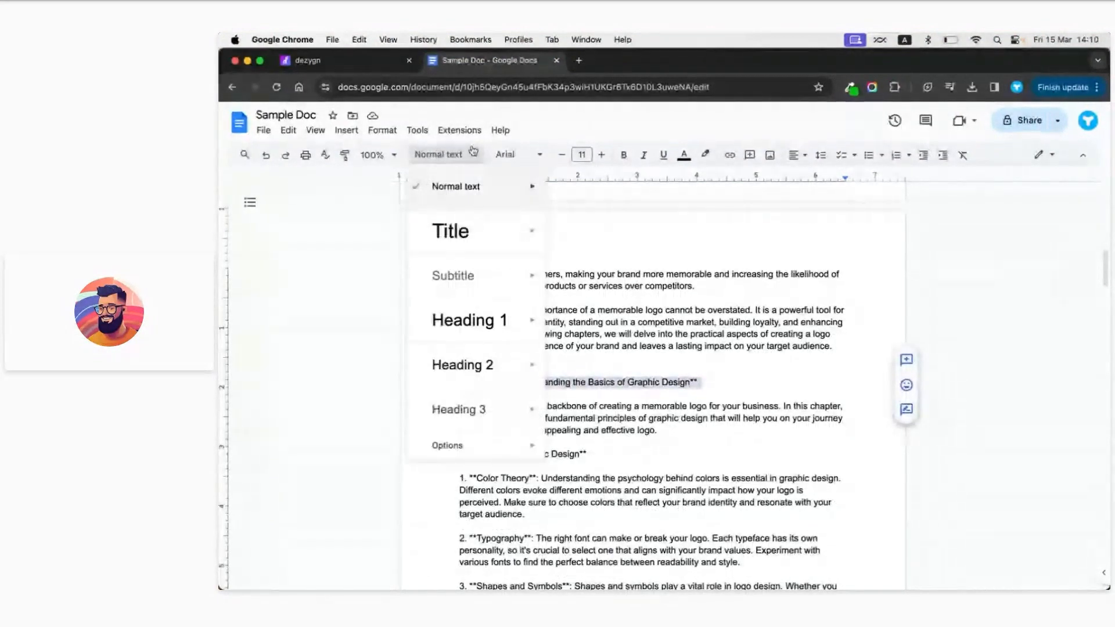
pyautogui.click(462, 364)
# - Format the "Chapter 3: Elements of a Successful Logo" title as Heading 2
pyautogui.scroll(-15, 518, 420)
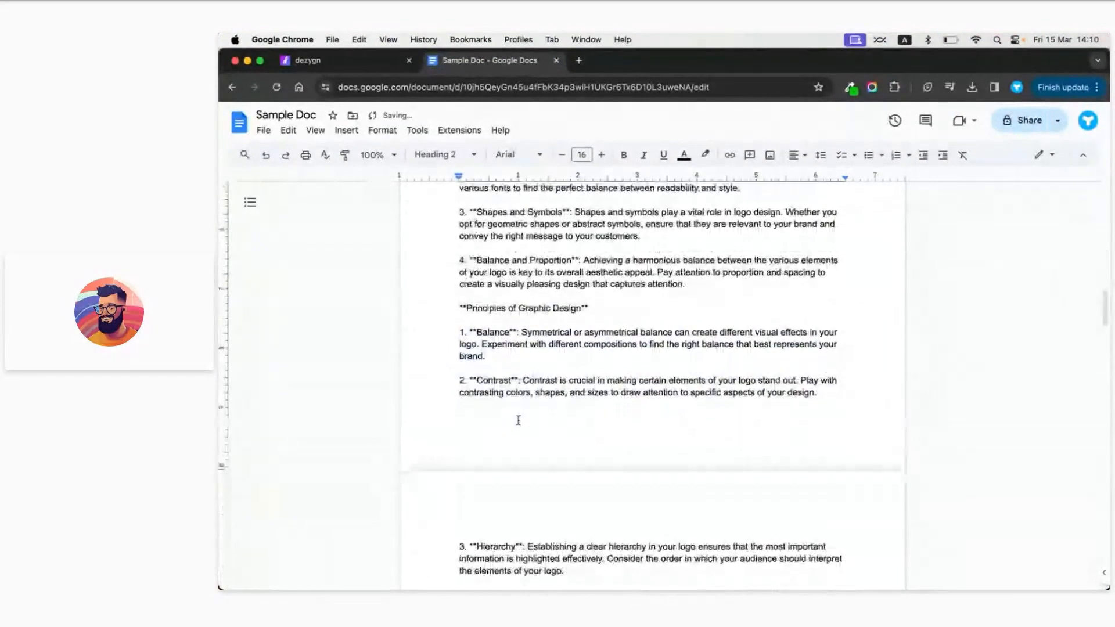
pyautogui.scroll(-2, 518, 420)
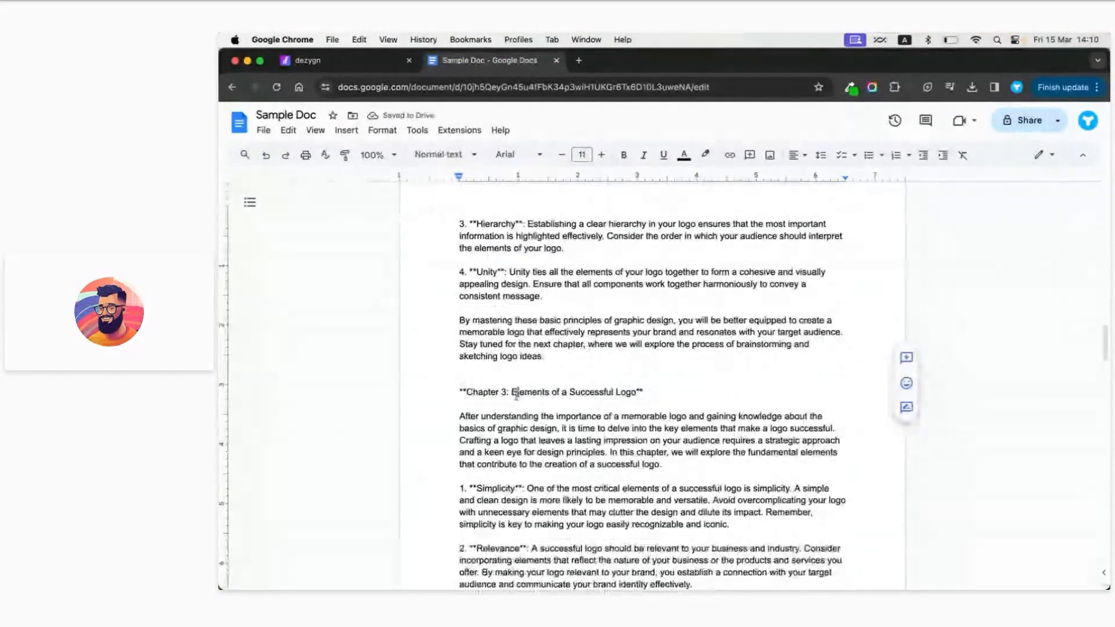
pyautogui.tripleClick(512, 393)
pyautogui.click(466, 155)
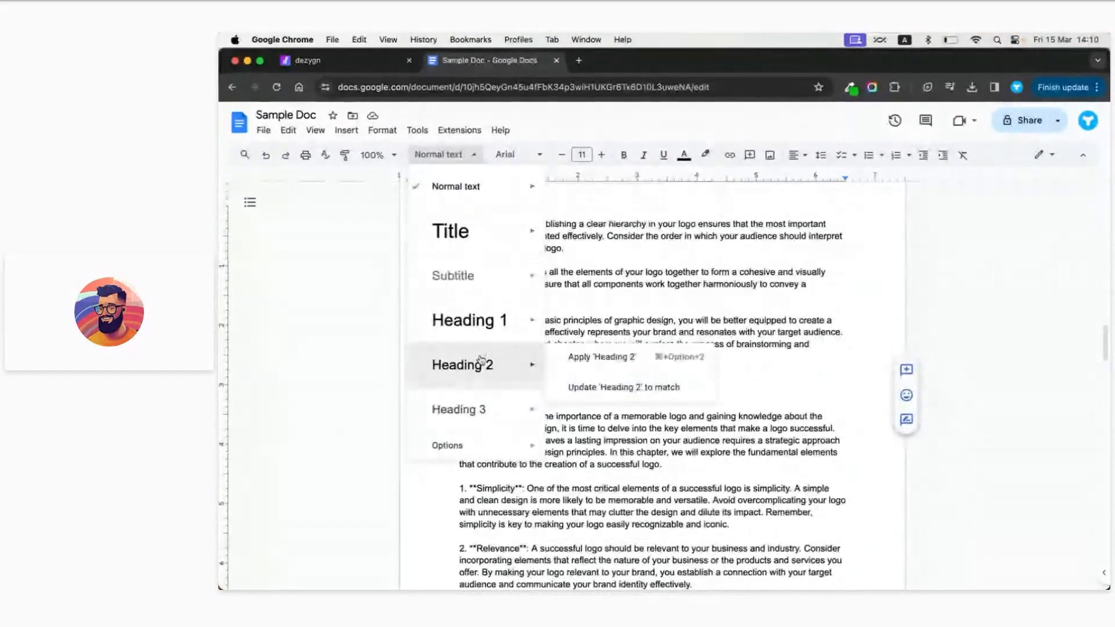
pyautogui.click(464, 364)
# - Format the "Chapter 4: Designing Your Unique Logo" title as Heading 2
pyautogui.scroll(-5, 522, 440)
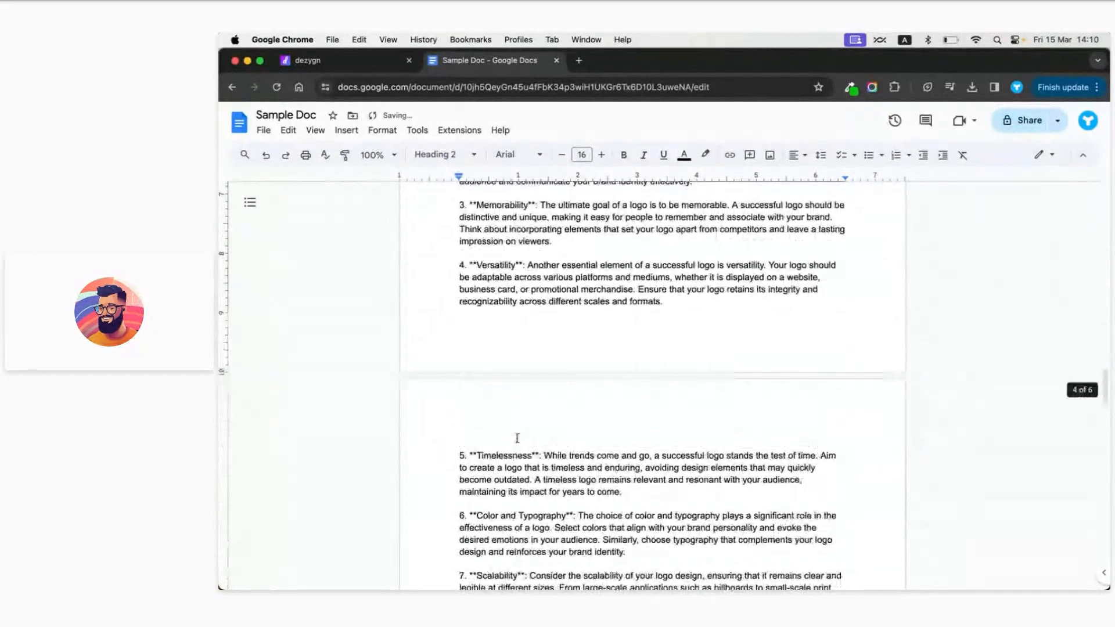
pyautogui.scroll(-6, 511, 430)
pyautogui.tripleClick(471, 398)
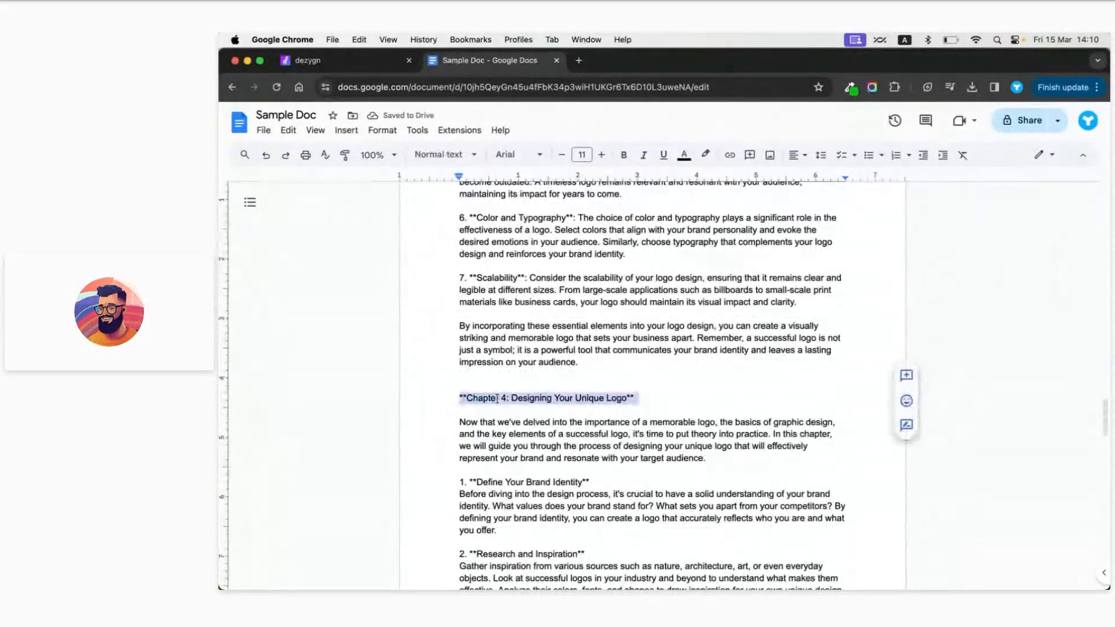
pyautogui.click(442, 154)
pyautogui.click(468, 360)
# - Format the "Chapter 5: Bringing Your Logo to Life" title as Heading 2 and jump to Chapter 1 through the document outline
pyautogui.scroll(-12, 468, 357)
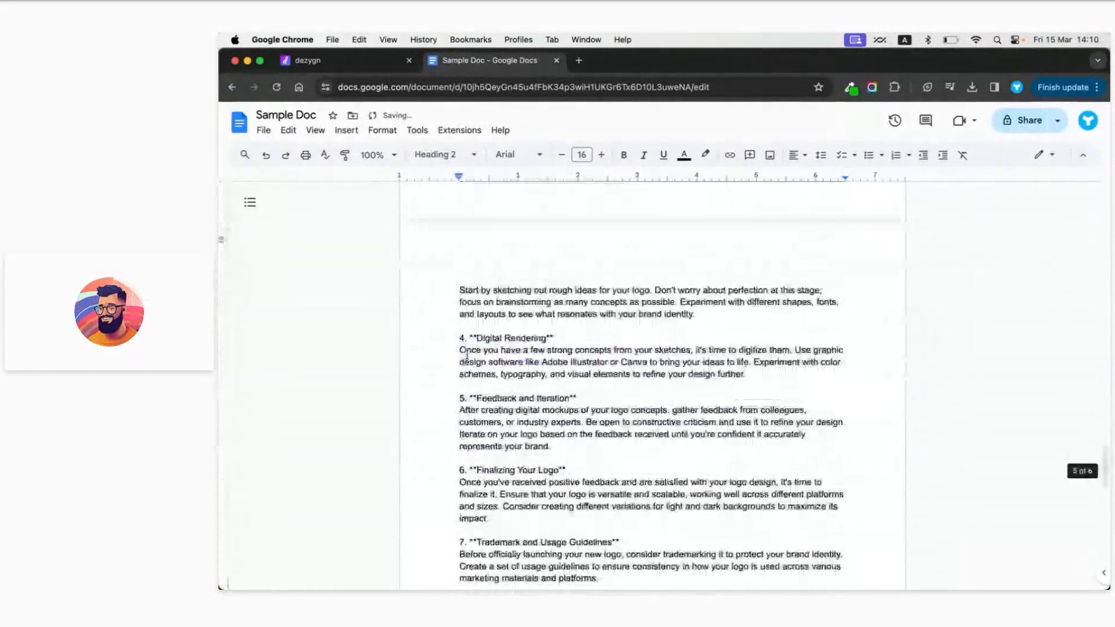
pyautogui.tripleClick(470, 371)
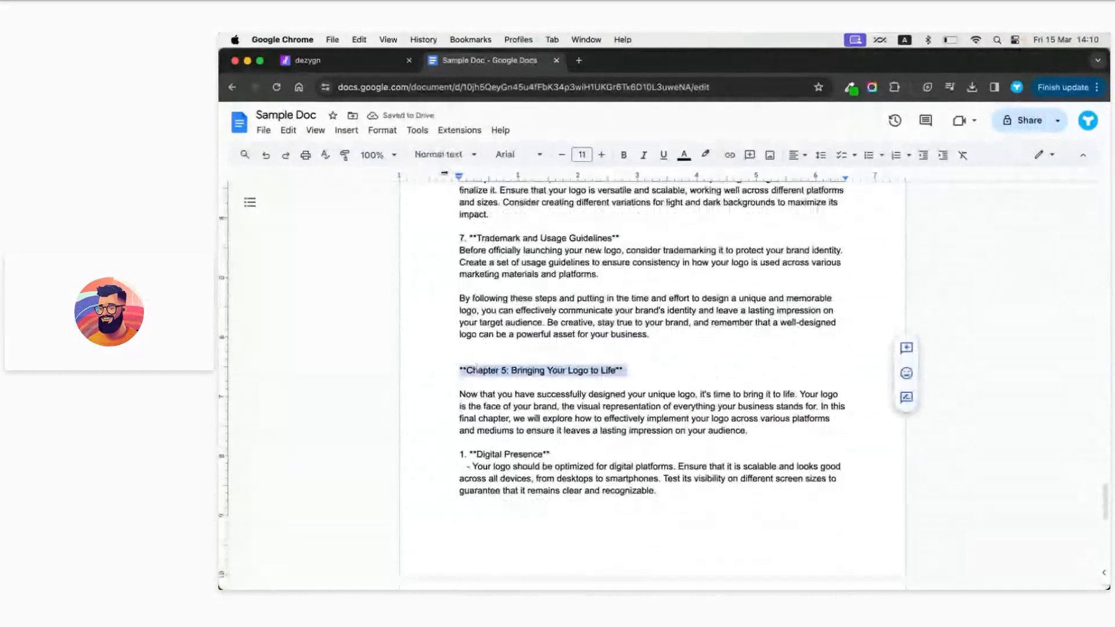
pyautogui.click(443, 154)
pyautogui.click(460, 357)
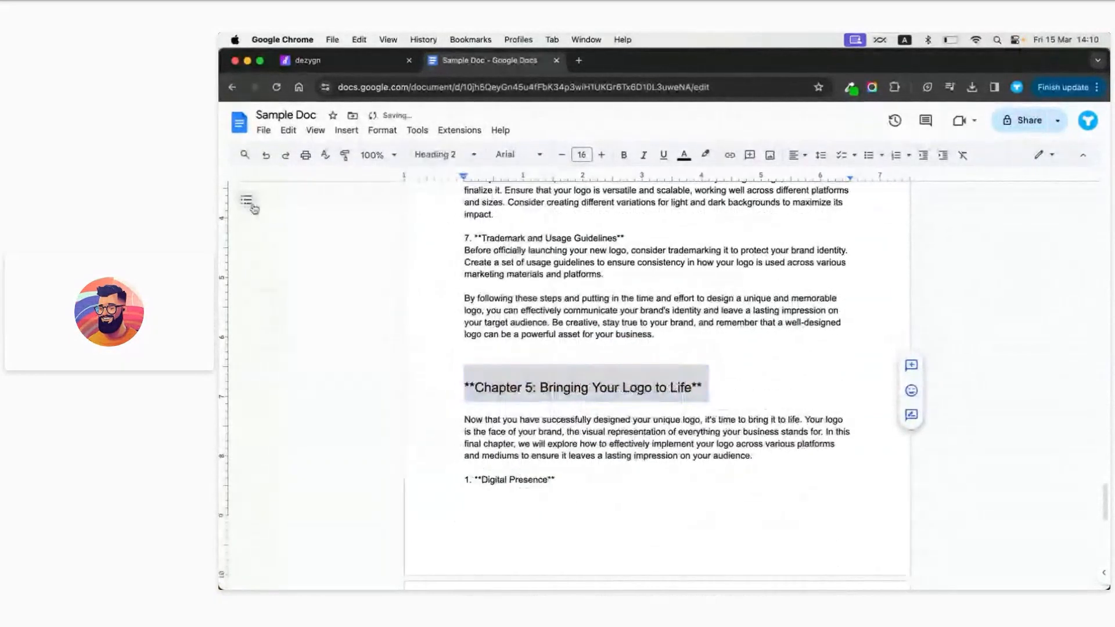
pyautogui.click(249, 202)
pyautogui.click(325, 289)
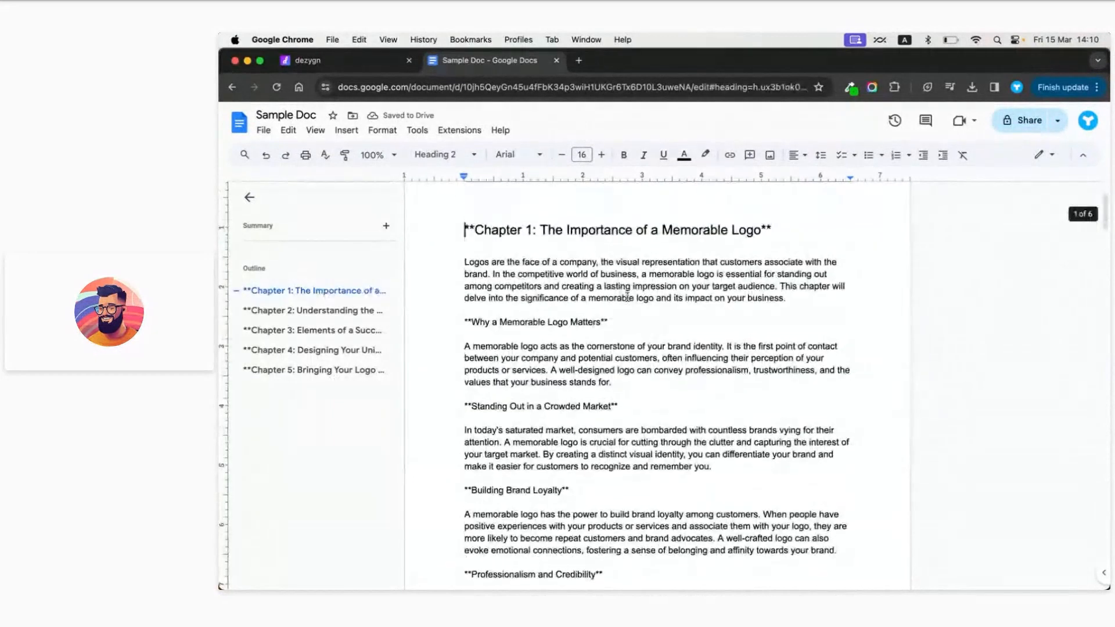
# - Switch back to dezygn, reopen the logo book, and take a screenshot of just its cover image with the title
pyautogui.click(372, 60)
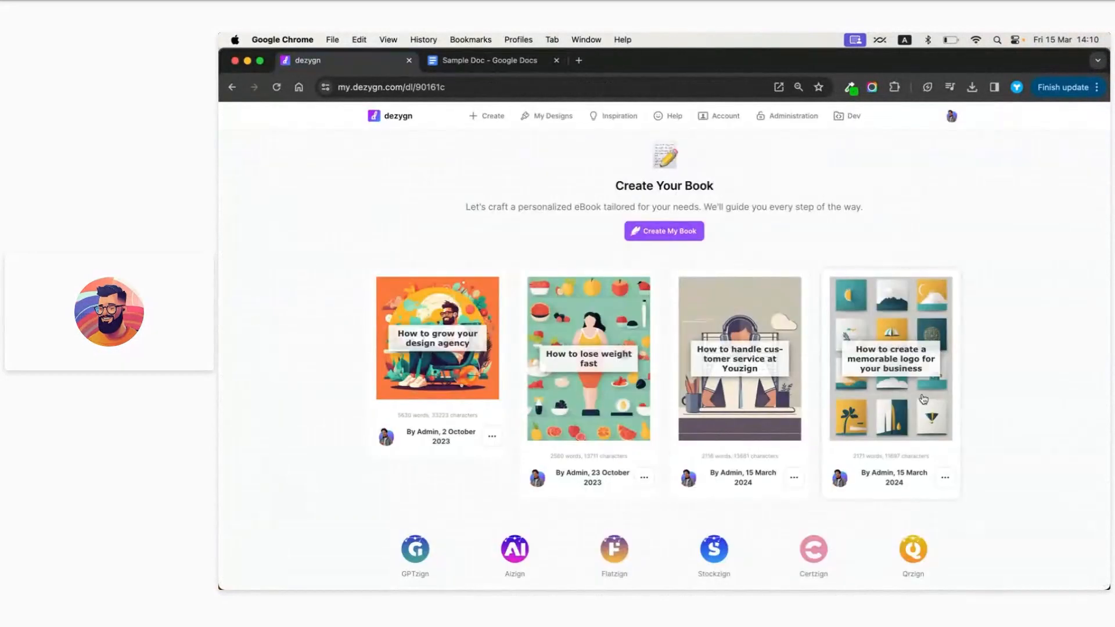
pyautogui.click(924, 399)
pyautogui.rightClick(645, 328)
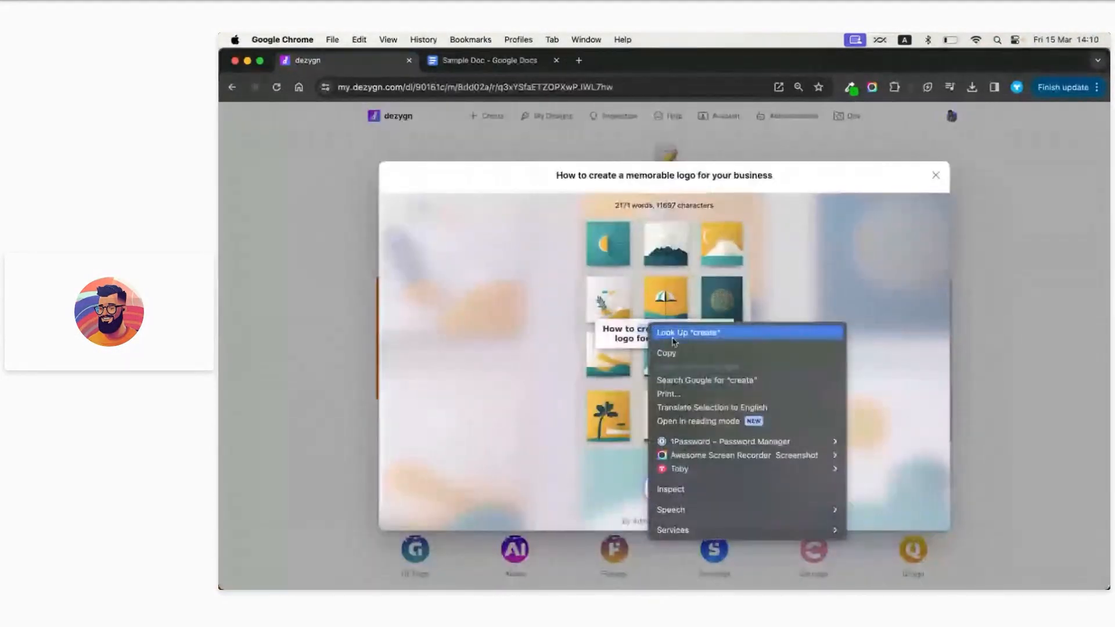
pyautogui.click(648, 288)
pyautogui.scroll(-2, 649, 288)
pyautogui.scroll(2, 645, 285)
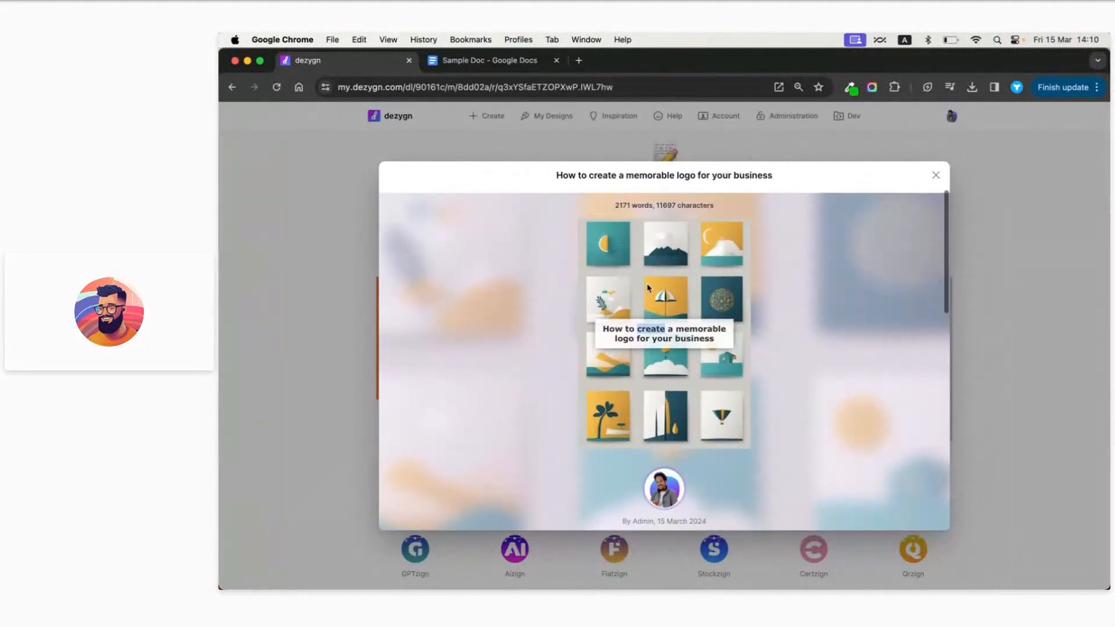
pyautogui.press('super+shift+4')
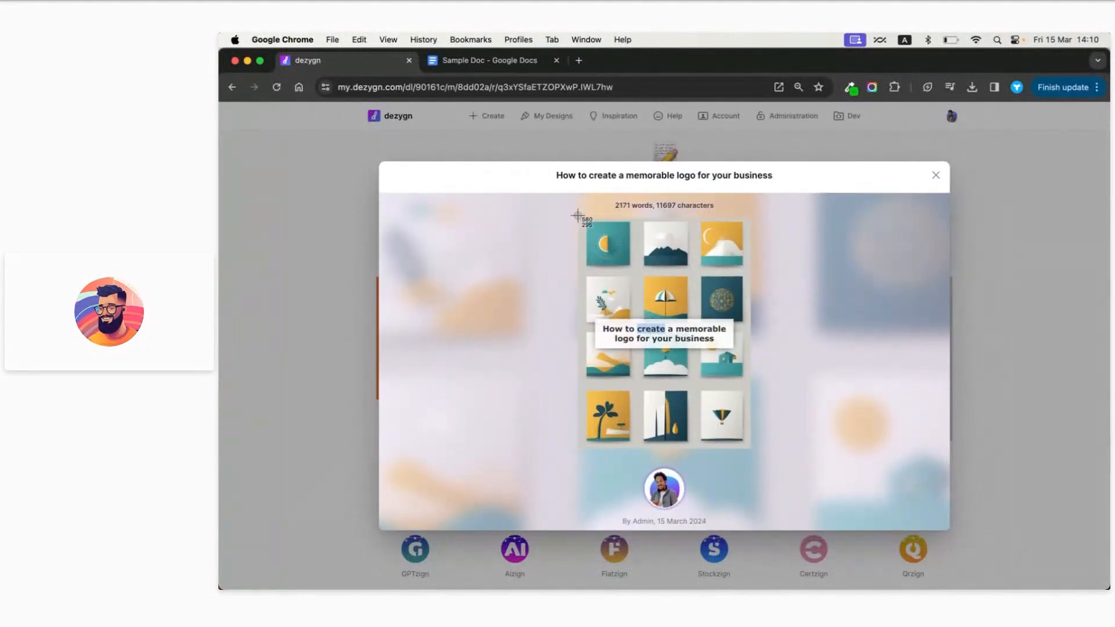
pyautogui.moveTo(579, 218); pyautogui.dragTo(753, 448)
# - Open the Mockzign app from the dezygn design types and display its print and paper mockup templates
pyautogui.click(490, 115)
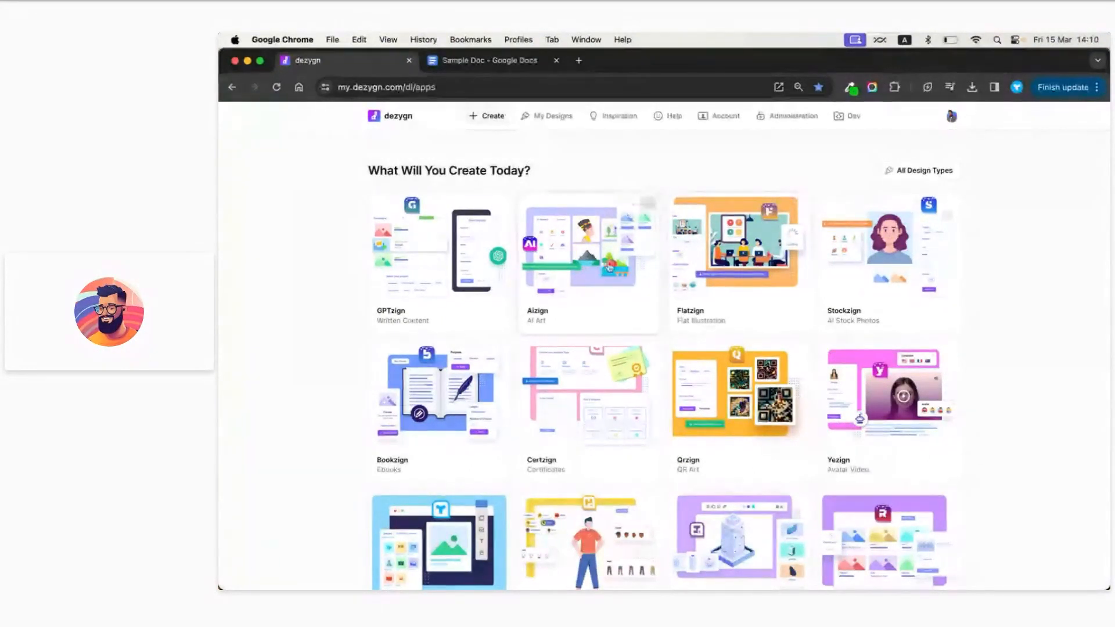
pyautogui.scroll(-5, 577, 324)
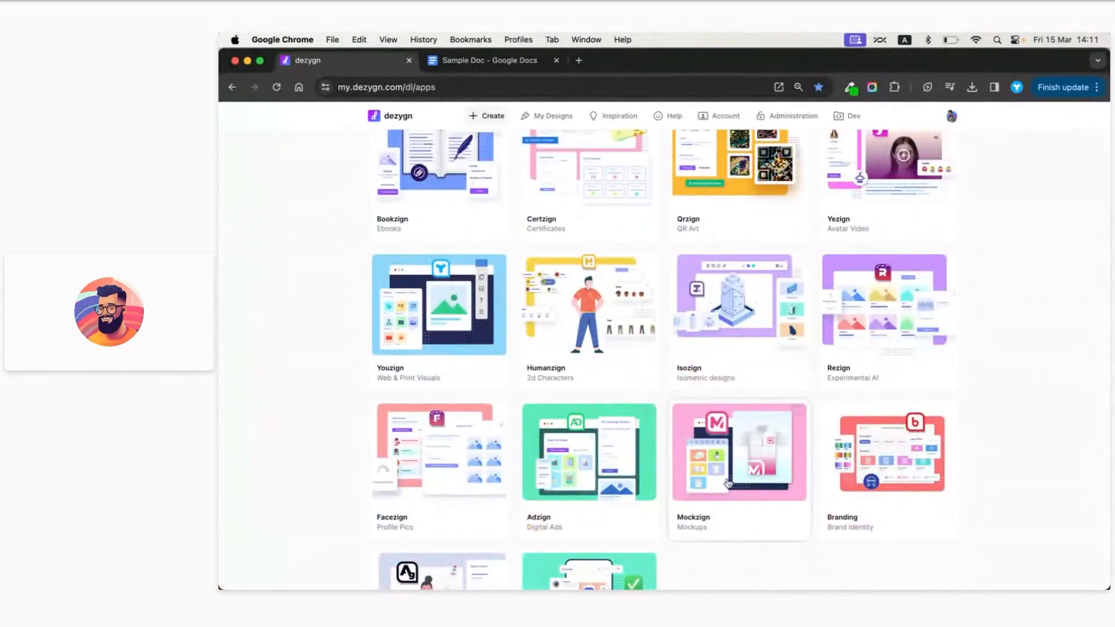
pyautogui.click(745, 469)
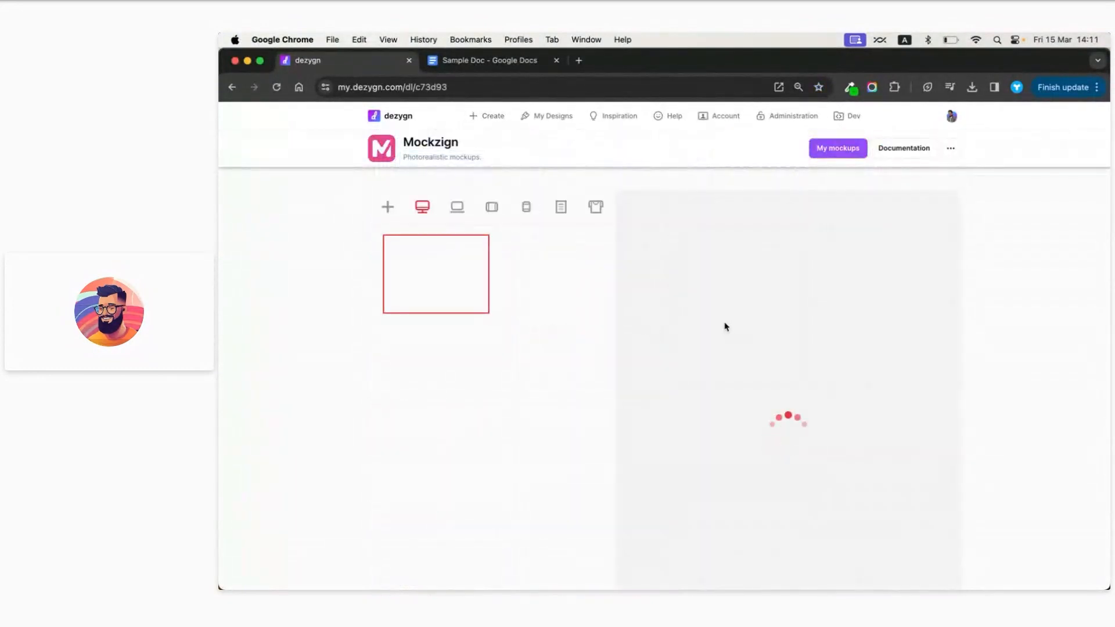
pyautogui.click(527, 207)
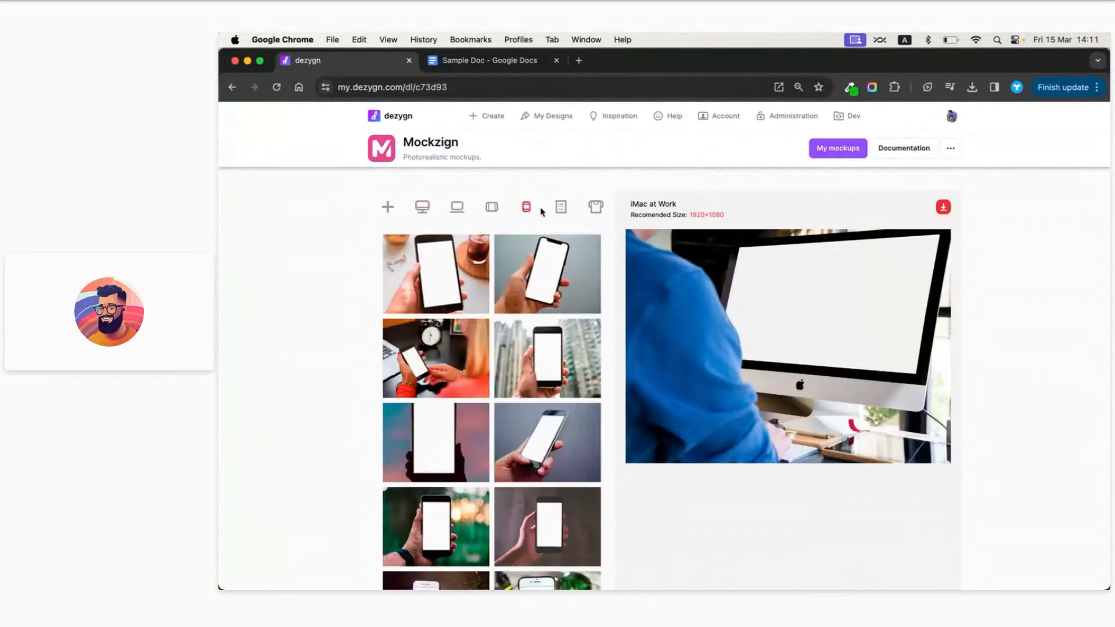
pyautogui.click(561, 207)
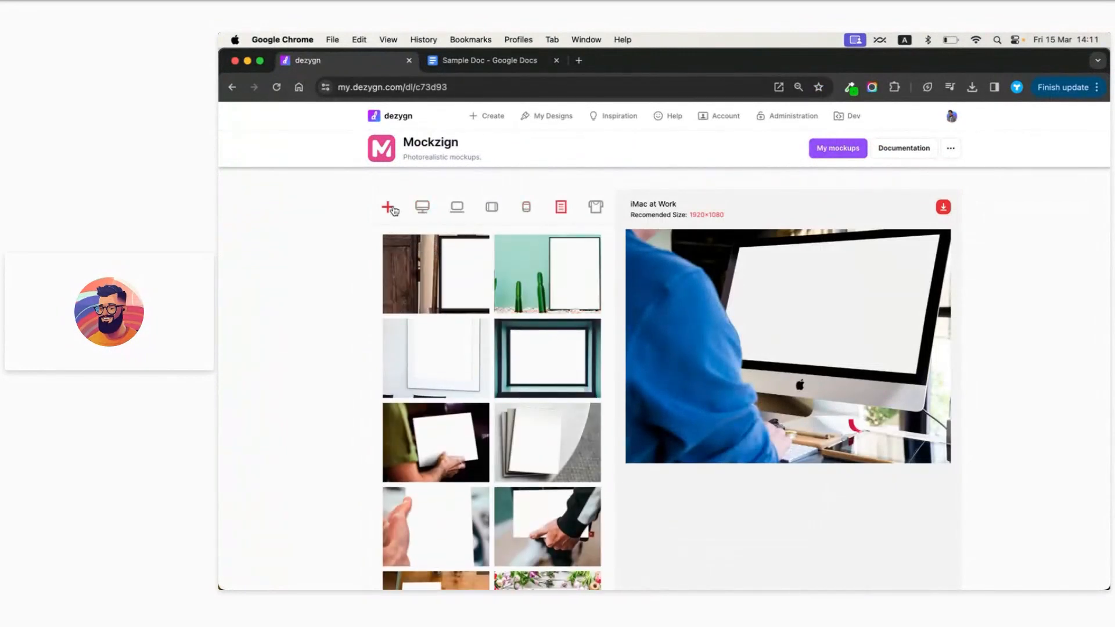
# - Upload the ebook cover screenshot from the Desktop folder as the mockup artwork
pyautogui.click(388, 208)
pyautogui.scroll(-5, 680, 340)
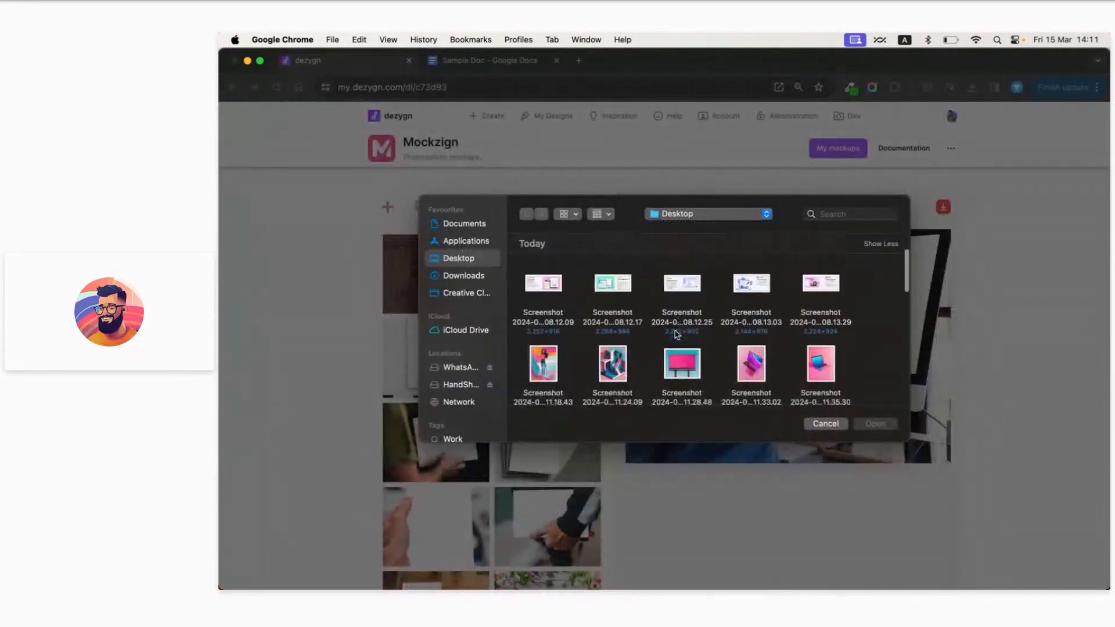
pyautogui.doubleClick(612, 345)
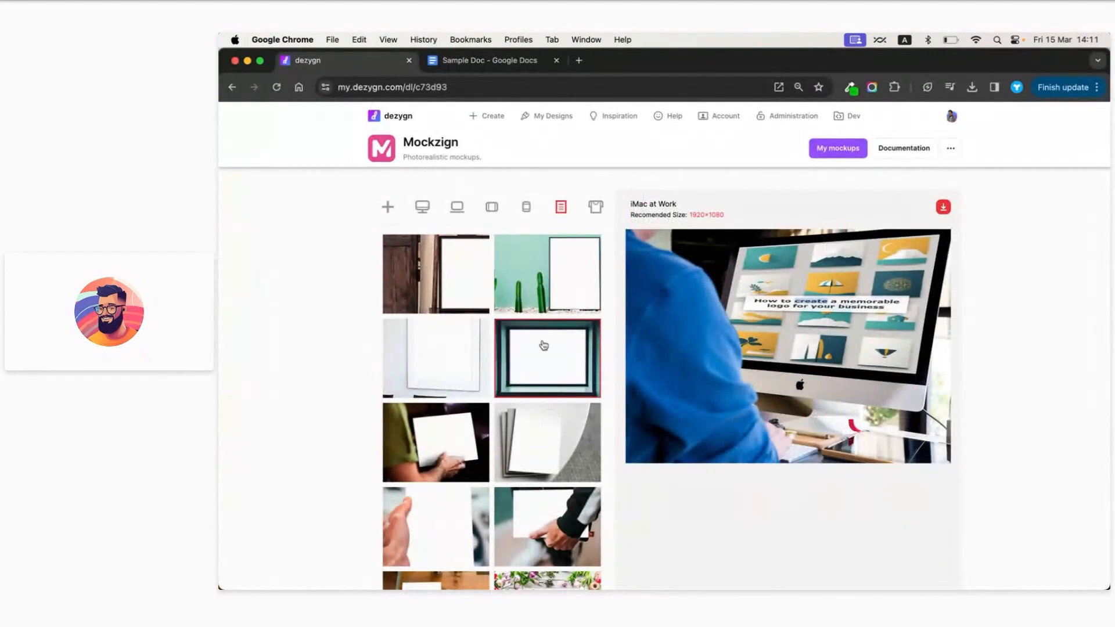
# - Preview the cover on the Book on White Desk and Book on Pink Desk mockups
pyautogui.scroll(-10, 543, 348)
pyautogui.scroll(-10, 556, 517)
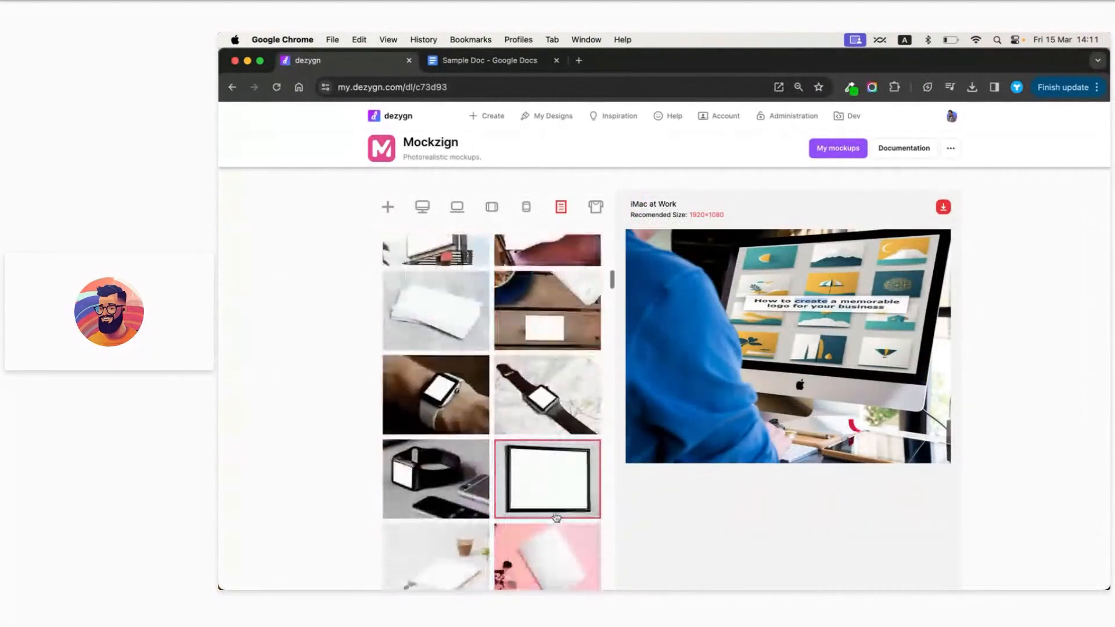
pyautogui.click(442, 393)
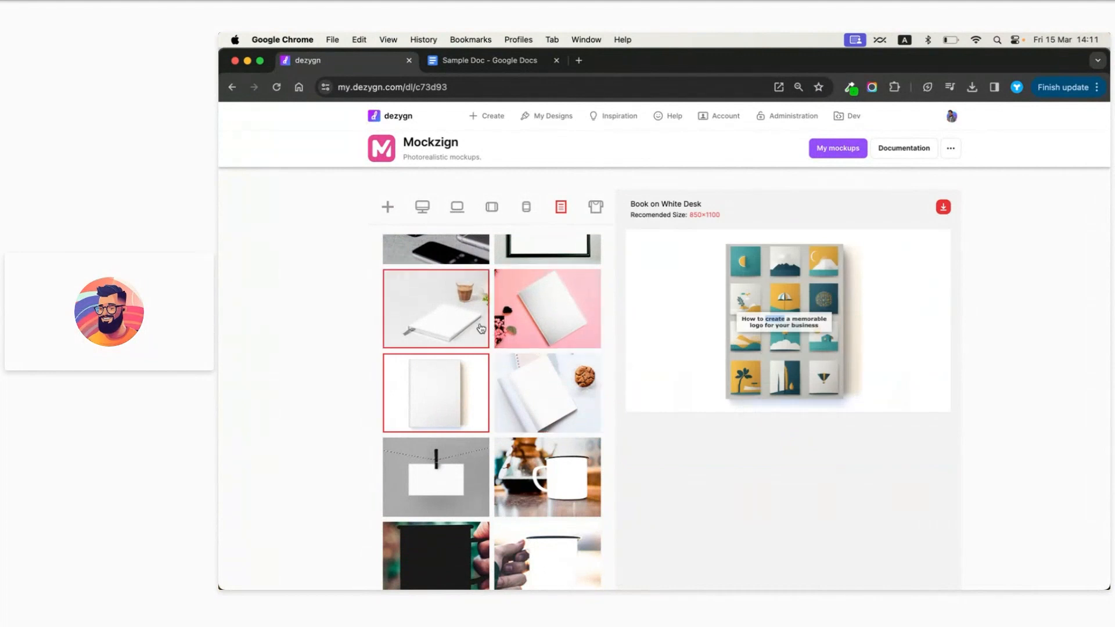
pyautogui.scroll(-2, 571, 294)
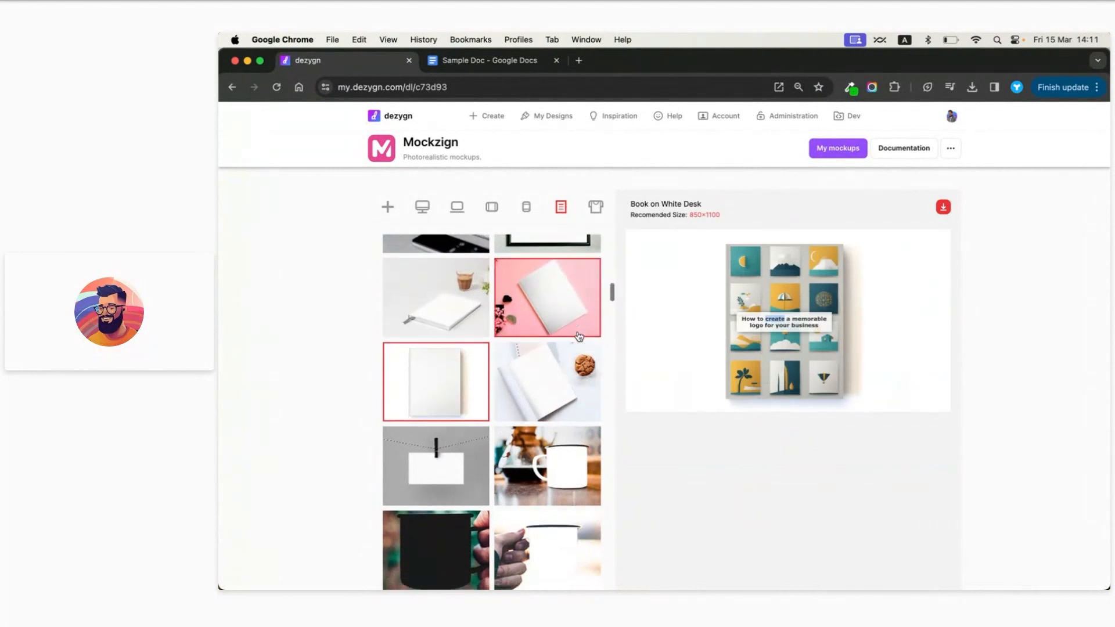
pyautogui.click(562, 291)
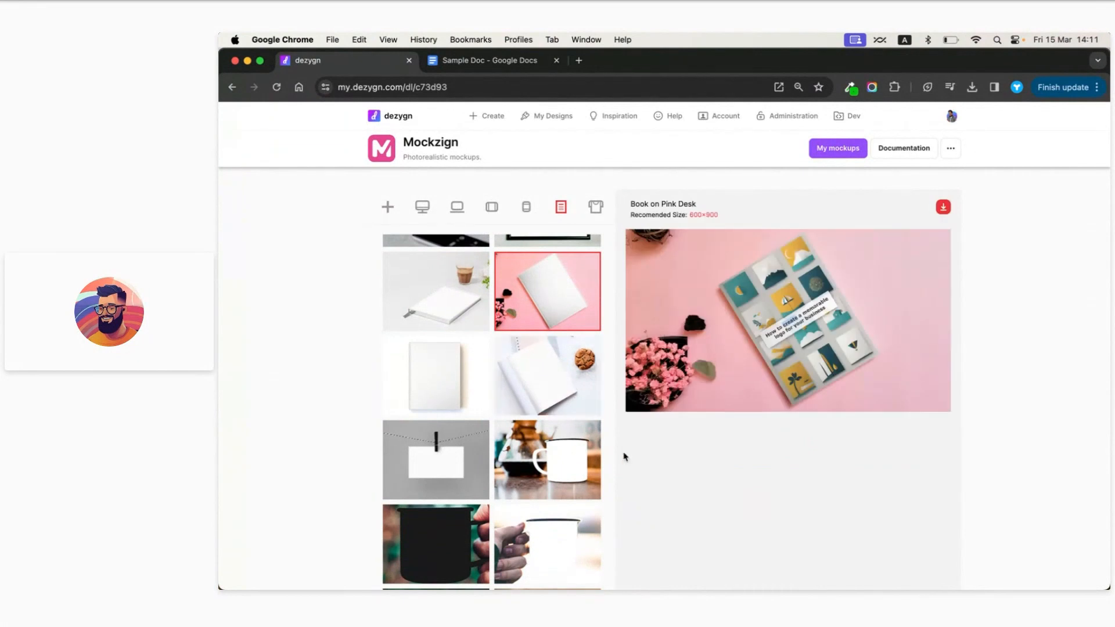
pyautogui.click(434, 375)
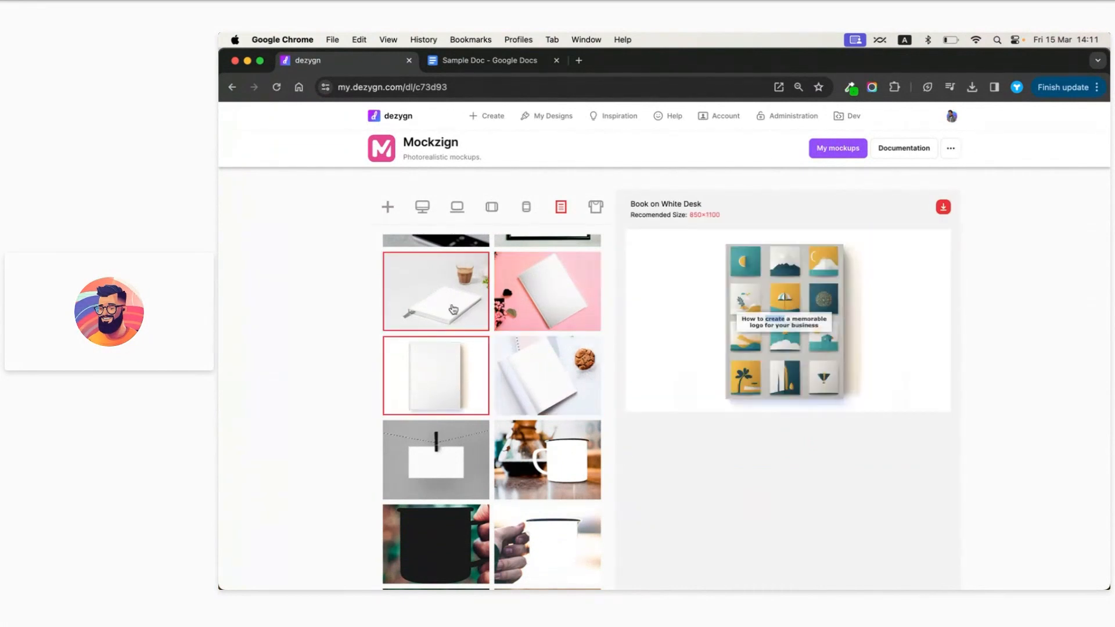
# - Apply the cover to the Book Isometric mockup, copy its image, and try to paste it under the title in the Google Docs document
pyautogui.click(436, 291)
pyautogui.rightClick(776, 328)
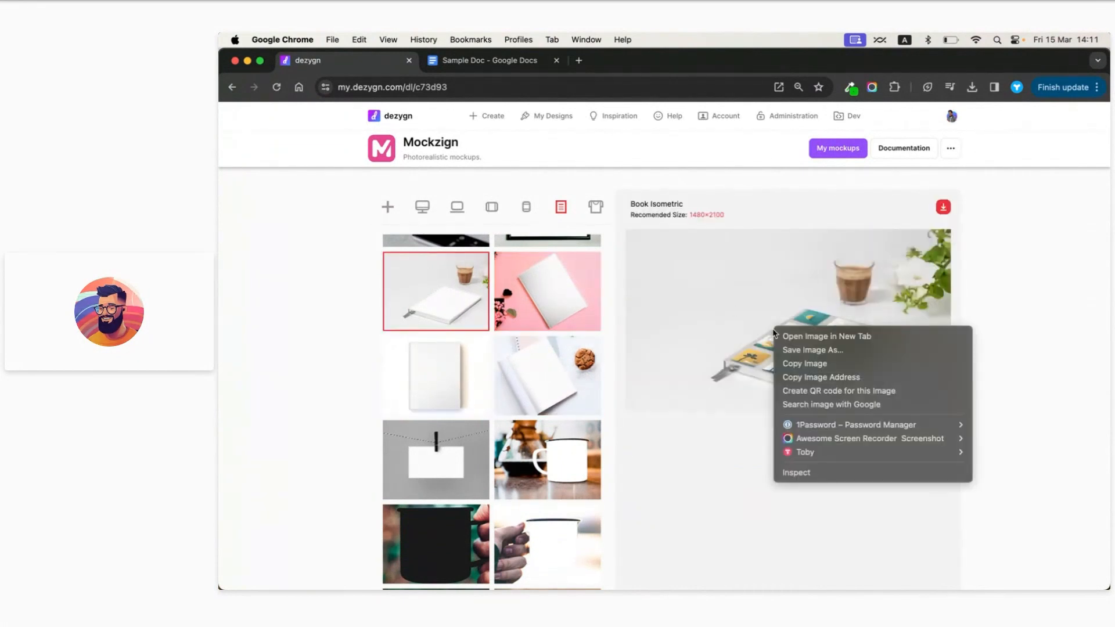
pyautogui.click(808, 365)
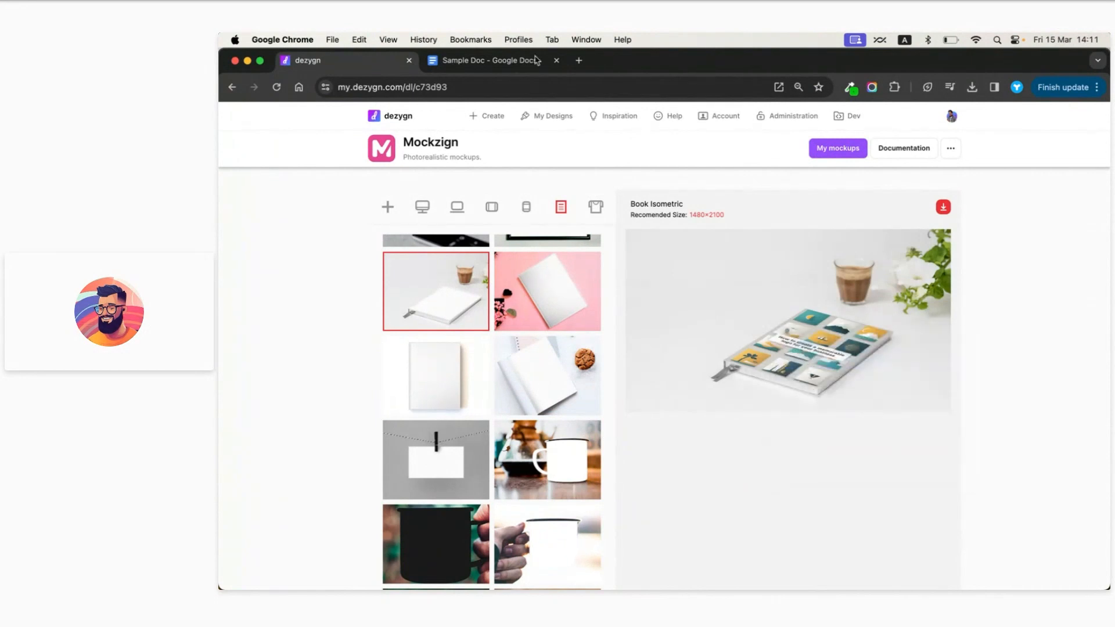
pyautogui.click(490, 60)
pyautogui.press('super+v')
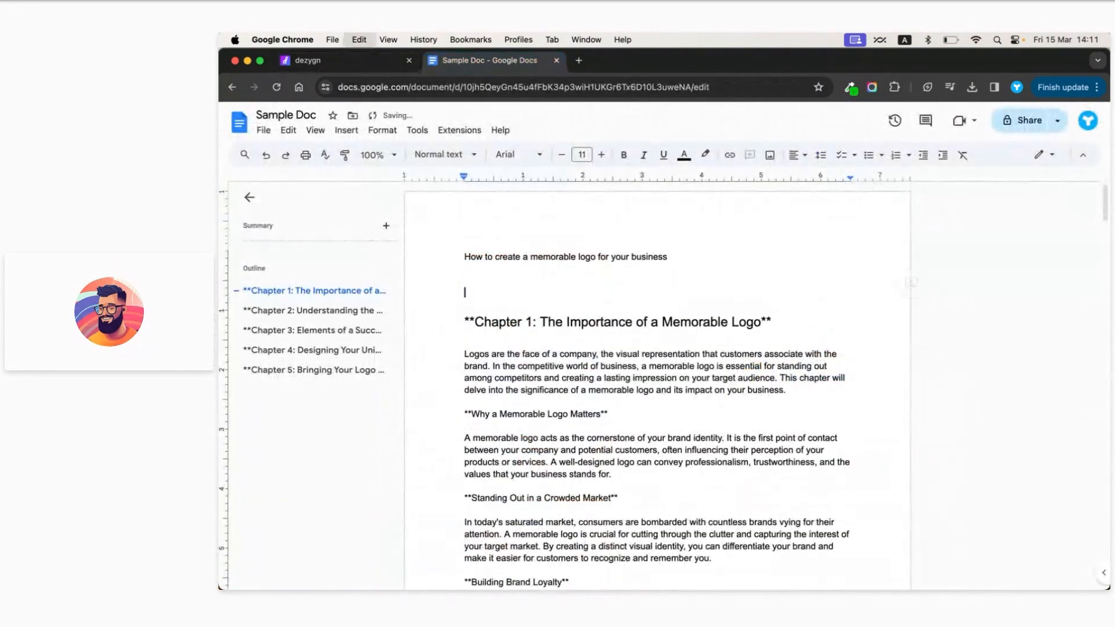
# - Return to Mockzign, choose the "Book viewed on dim room" mockup, download it, and take a screenshot of the mockup image
pyautogui.click(380, 65)
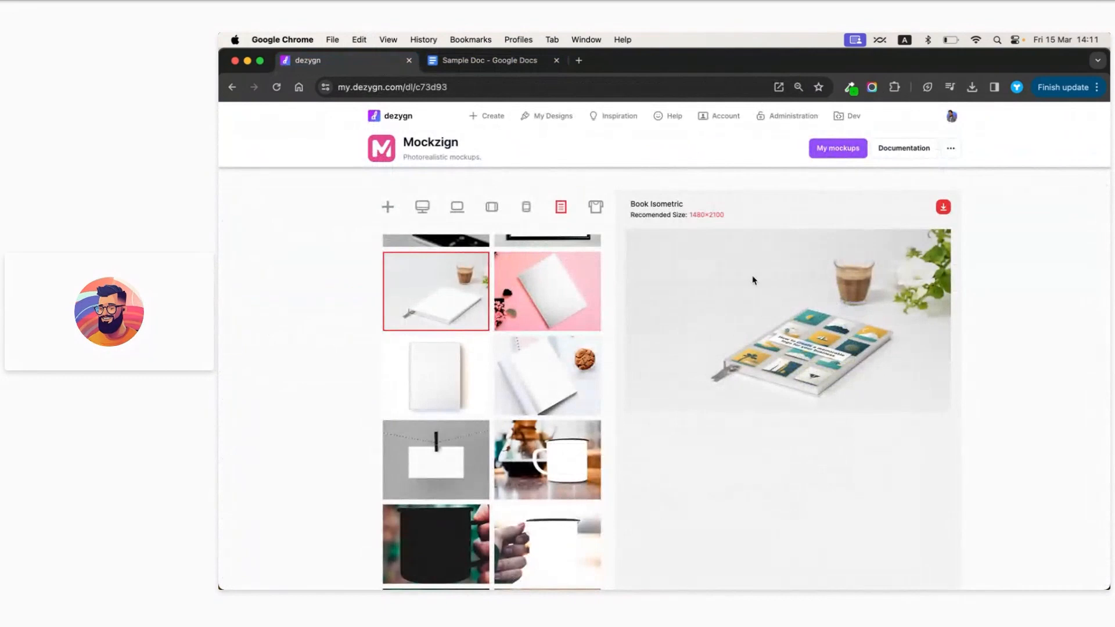
pyautogui.scroll(-5, 535, 446)
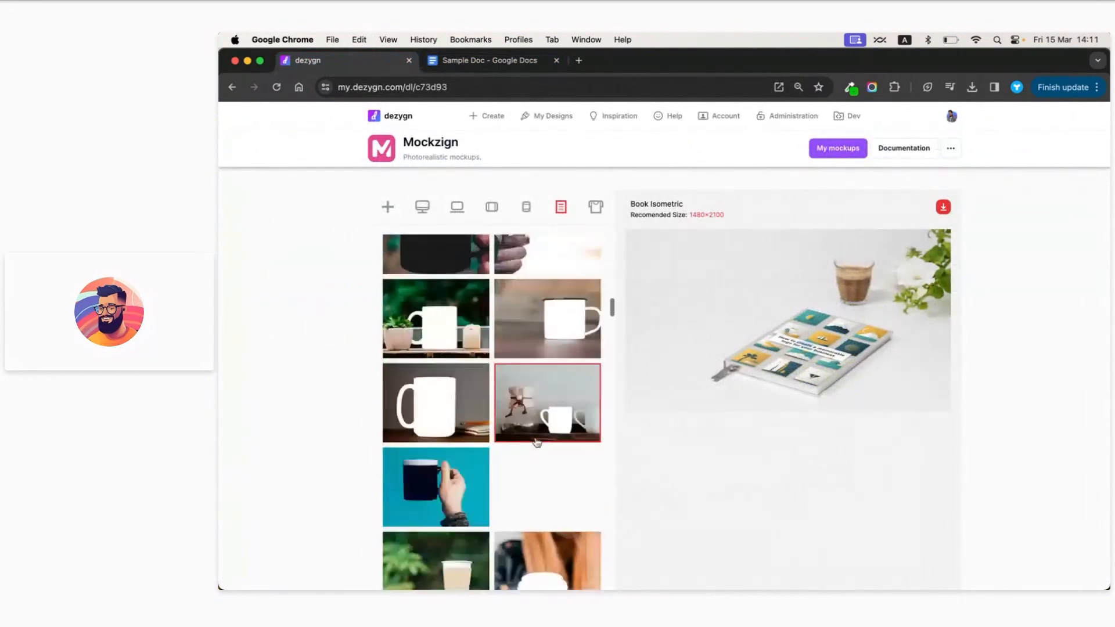
pyautogui.scroll(2, 982, 353)
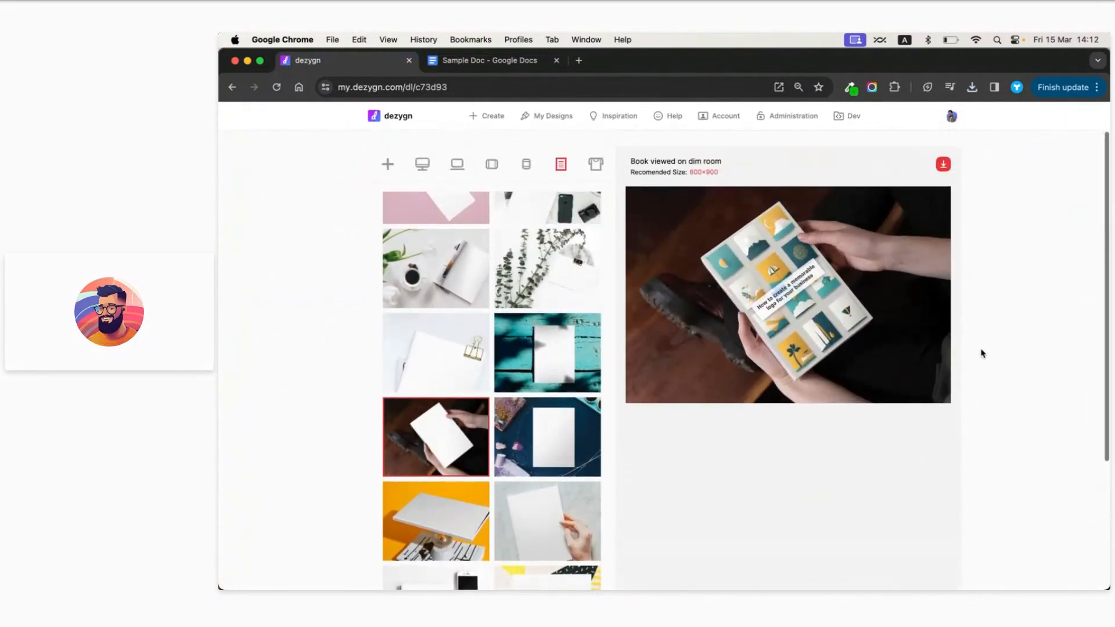
pyautogui.click(944, 165)
pyautogui.moveTo(626, 188); pyautogui.dragTo(948, 405)
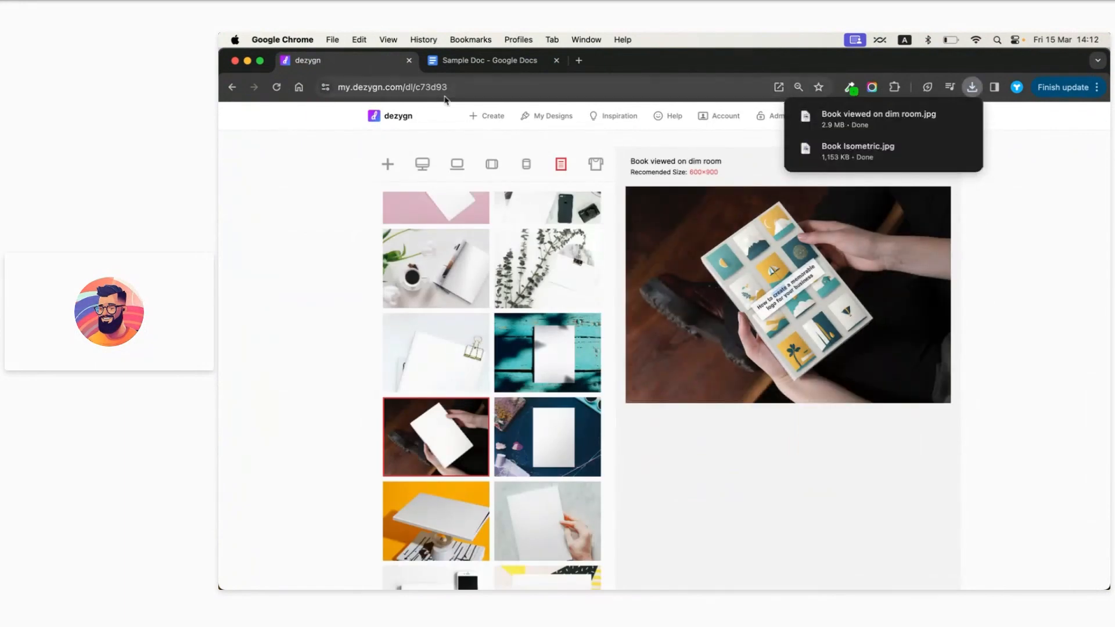
# - Switch to Google Docs, paste the mockup image above Chapter 1, and remove the blank line between the book title and the image
pyautogui.click(489, 59)
pyautogui.press('super+v')
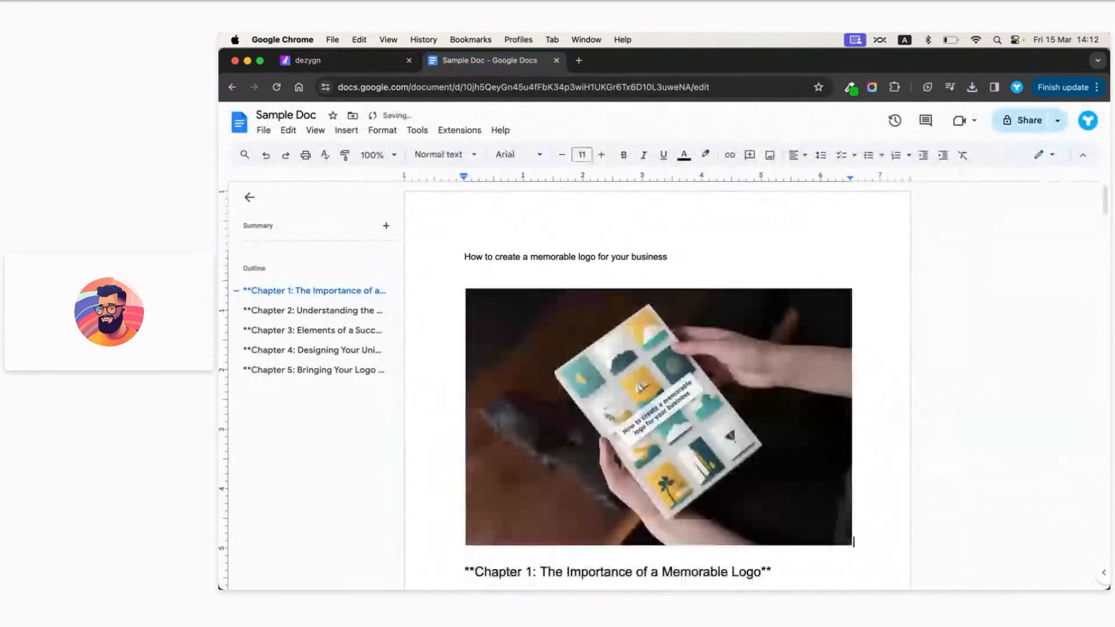
pyautogui.click(618, 277)
pyautogui.press('BackSpace')
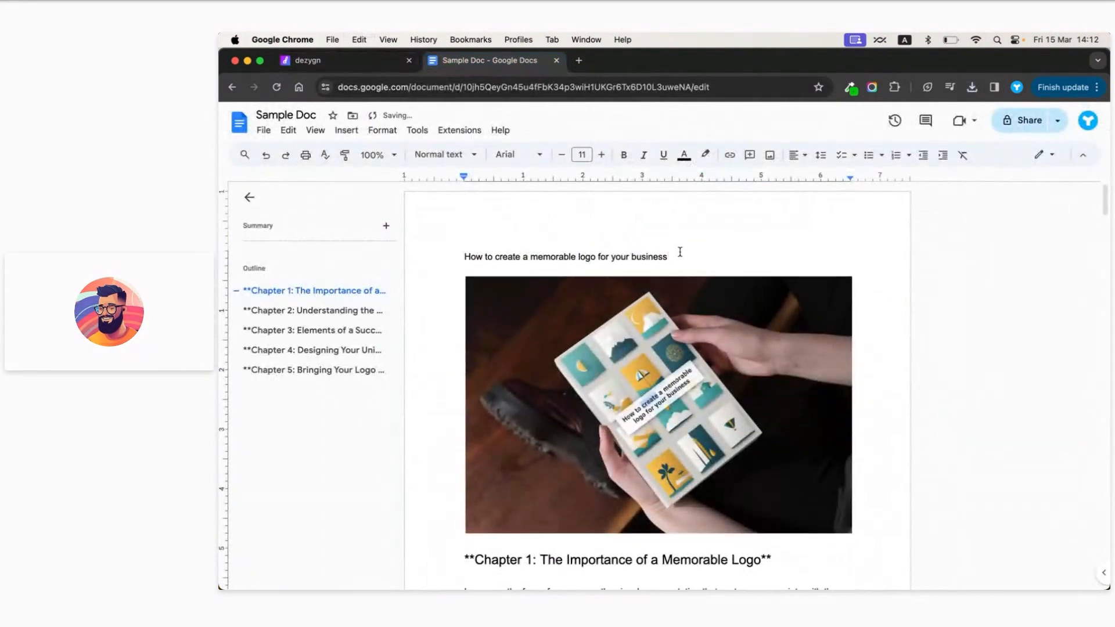
# - Apply the Title style to "How to create a memorable logo for your business" and center it
pyautogui.moveTo(681, 252); pyautogui.dragTo(489, 243)
pyautogui.click(444, 154)
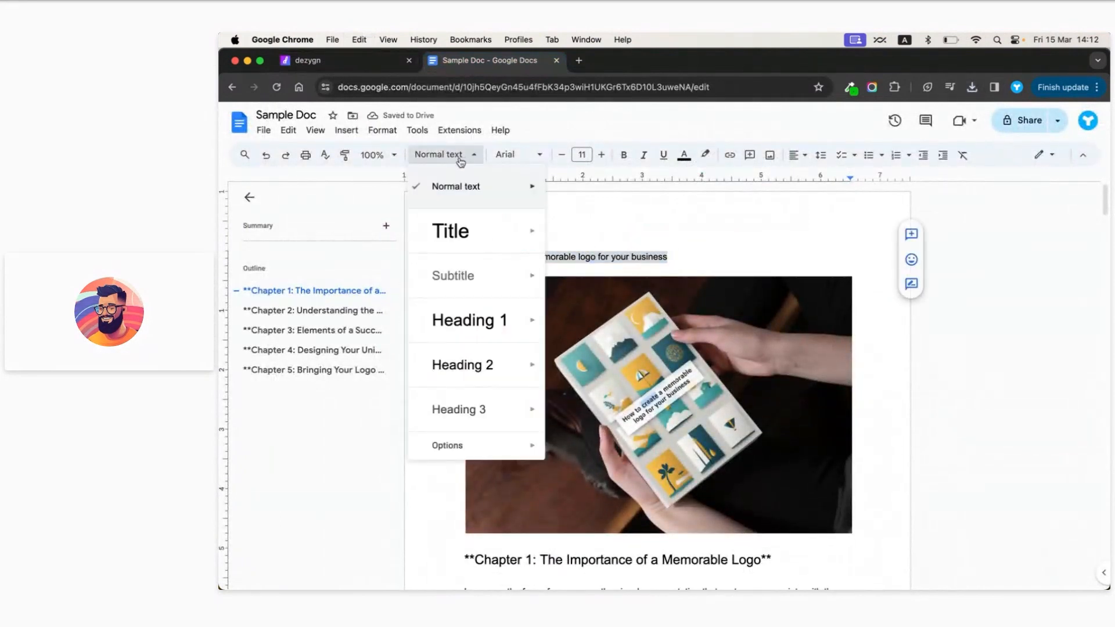
pyautogui.click(454, 246)
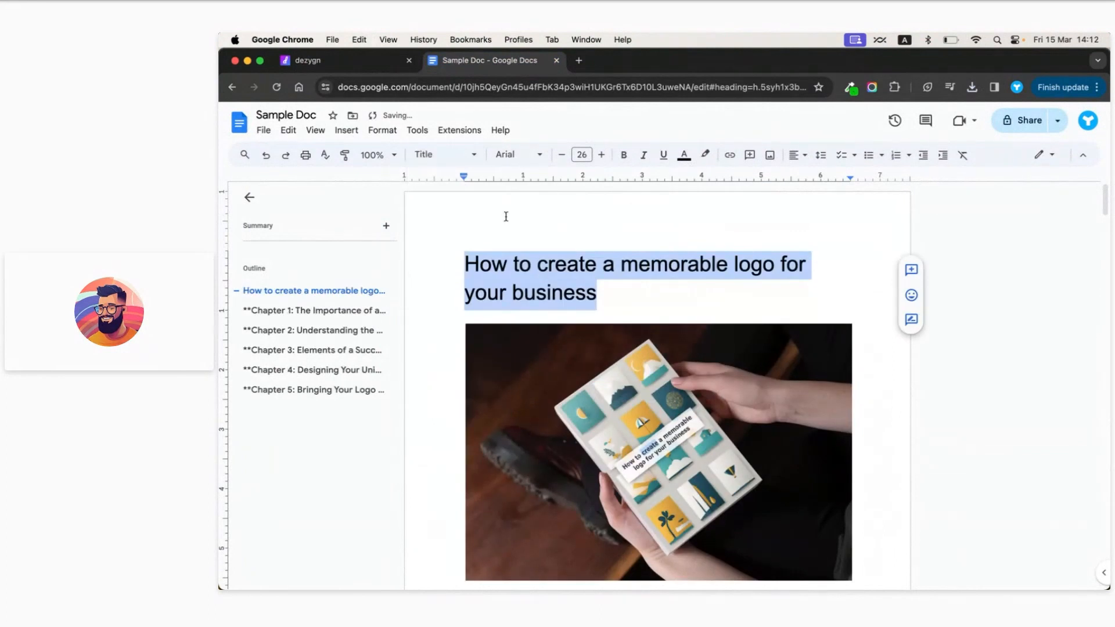
pyautogui.click(804, 155)
pyautogui.click(813, 176)
pyautogui.click(804, 264)
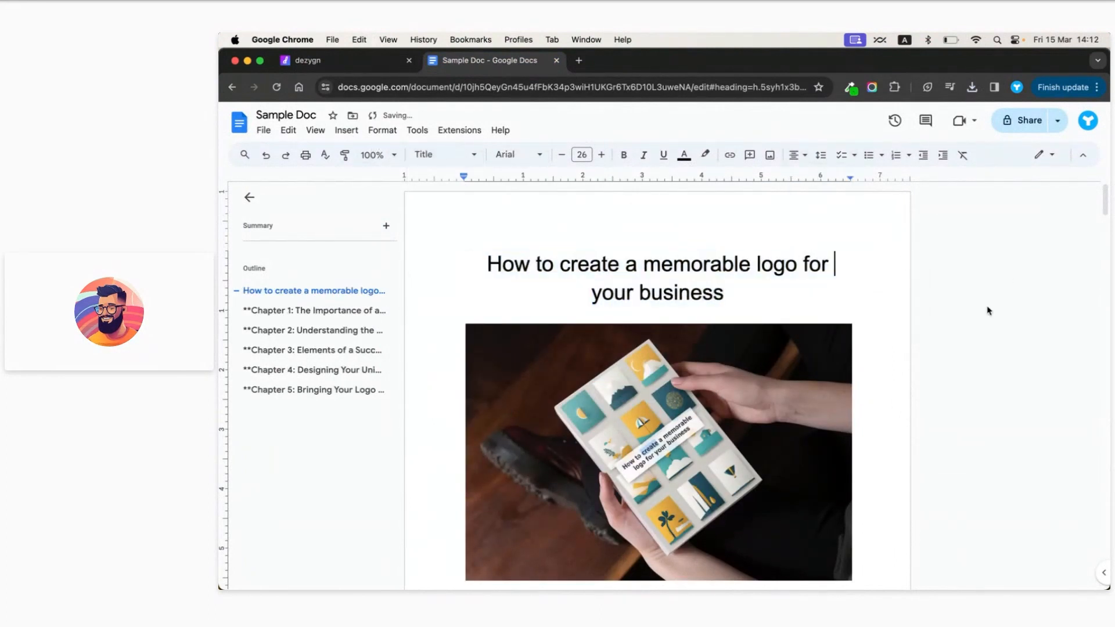
# - Review the ebook document from the title and cover image through the end of Chapter 5
pyautogui.scroll(-3, 981, 319)
pyautogui.scroll(3, 979, 324)
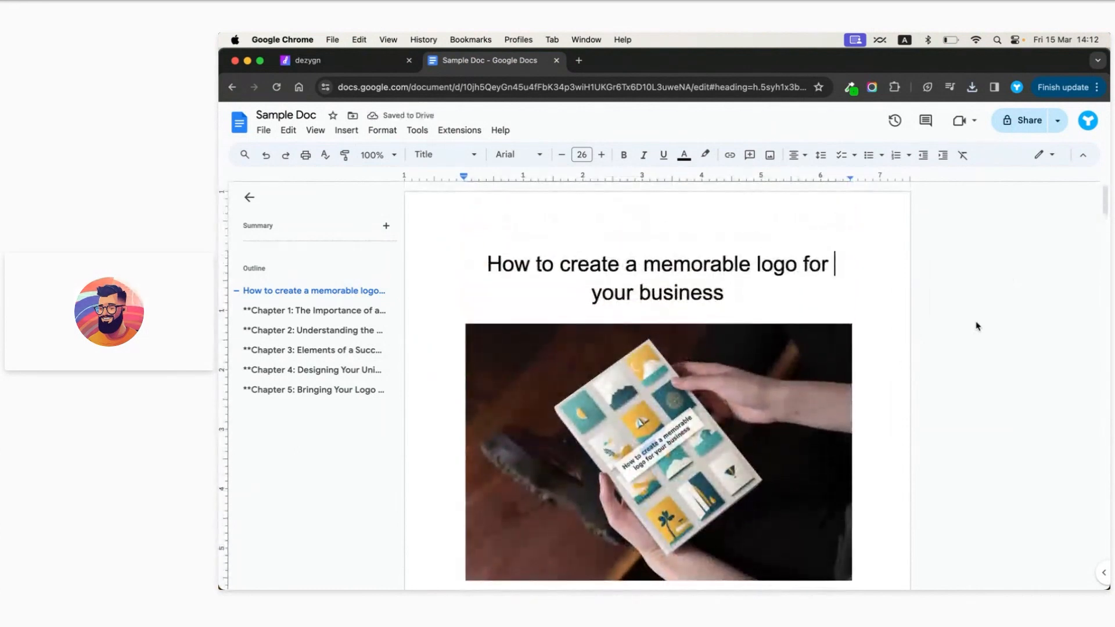
pyautogui.scroll(-1, 977, 327)
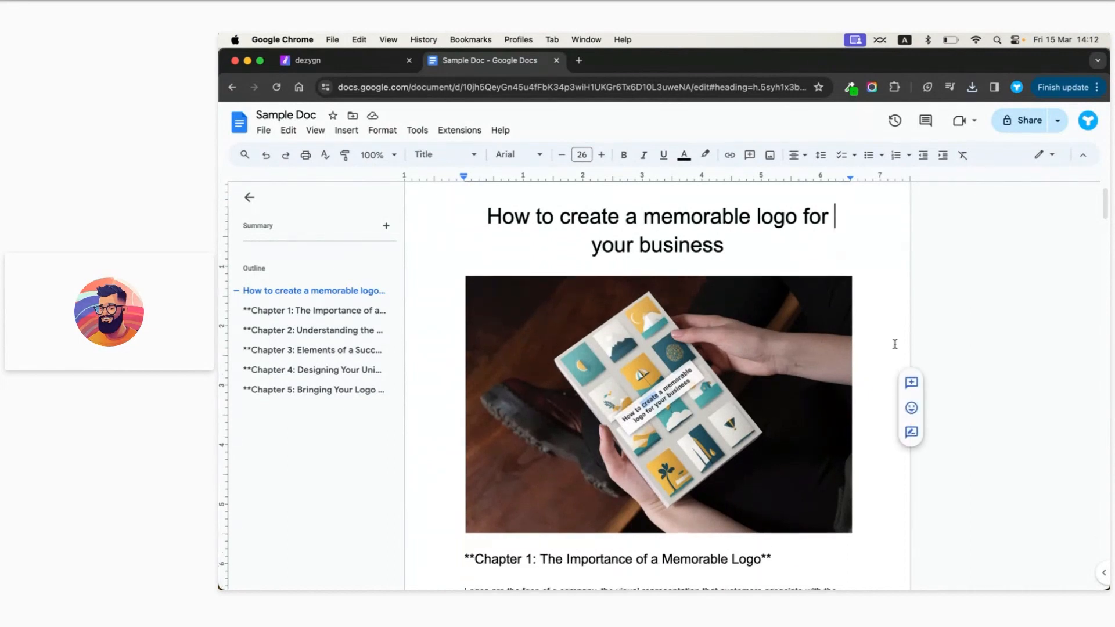
pyautogui.scroll(-2, 895, 344)
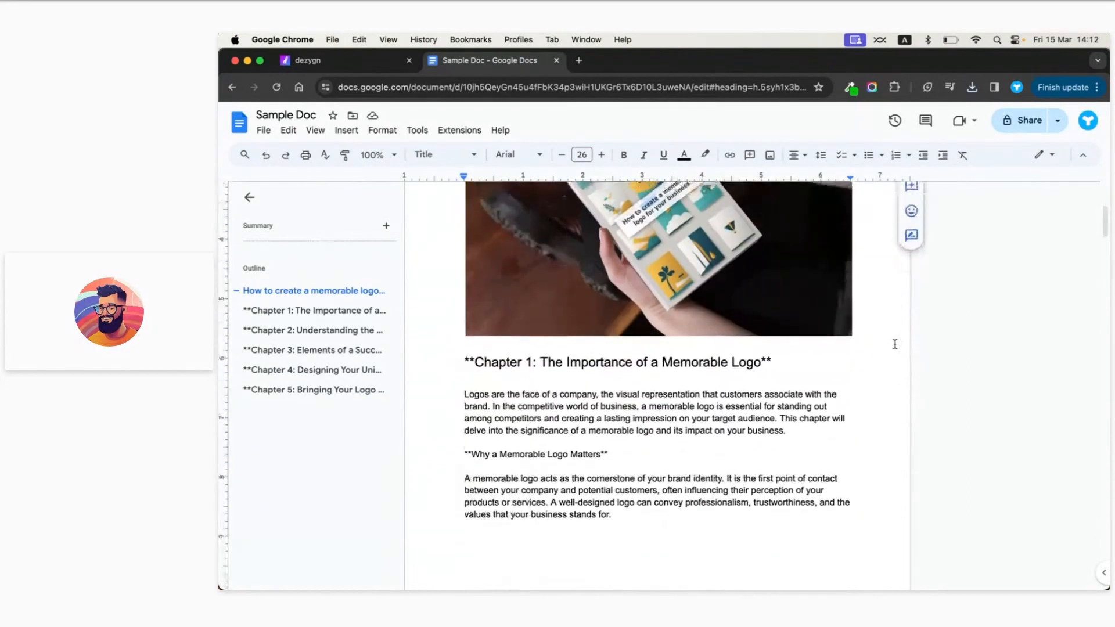
pyautogui.scroll(2, 895, 345)
pyautogui.scroll(-5, 895, 345)
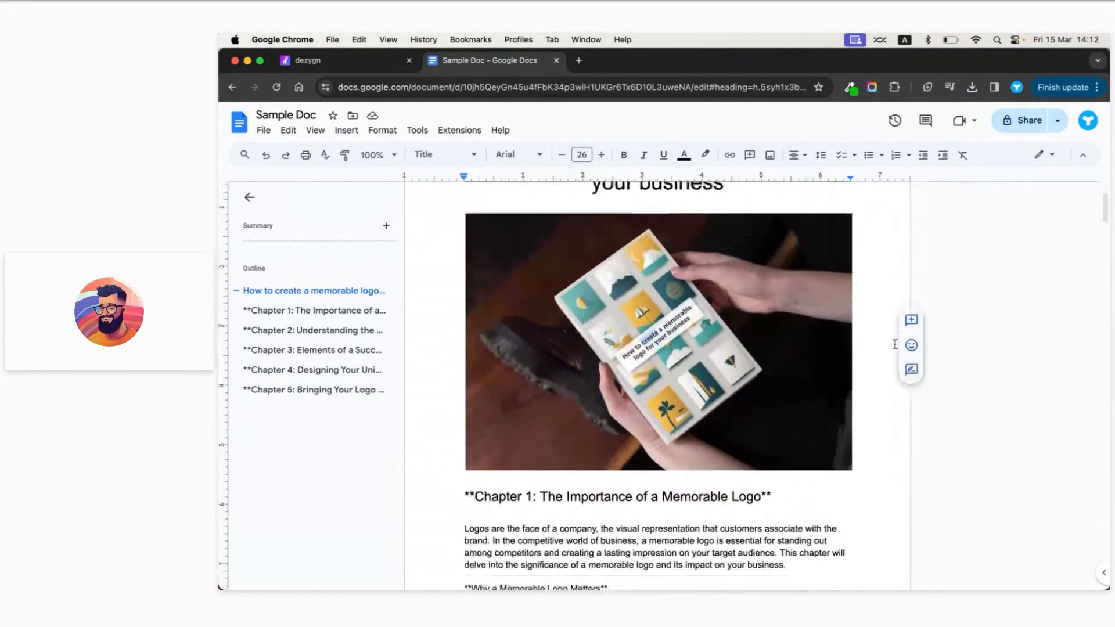
pyautogui.scroll(-2, 895, 345)
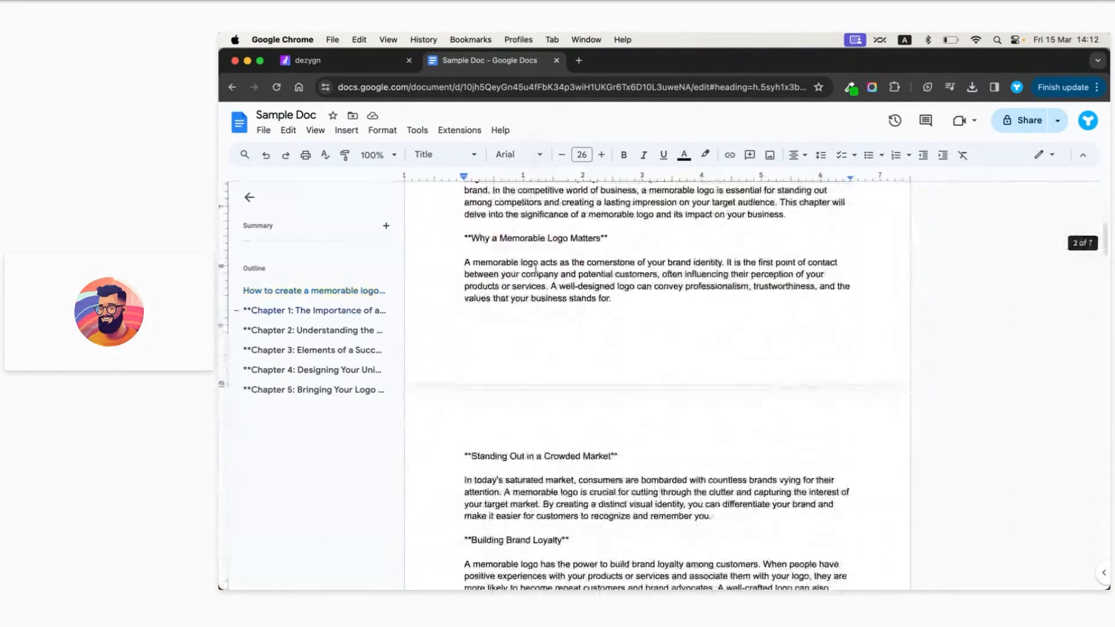
pyautogui.scroll(-7, 606, 430)
pyautogui.scroll(-20, 606, 431)
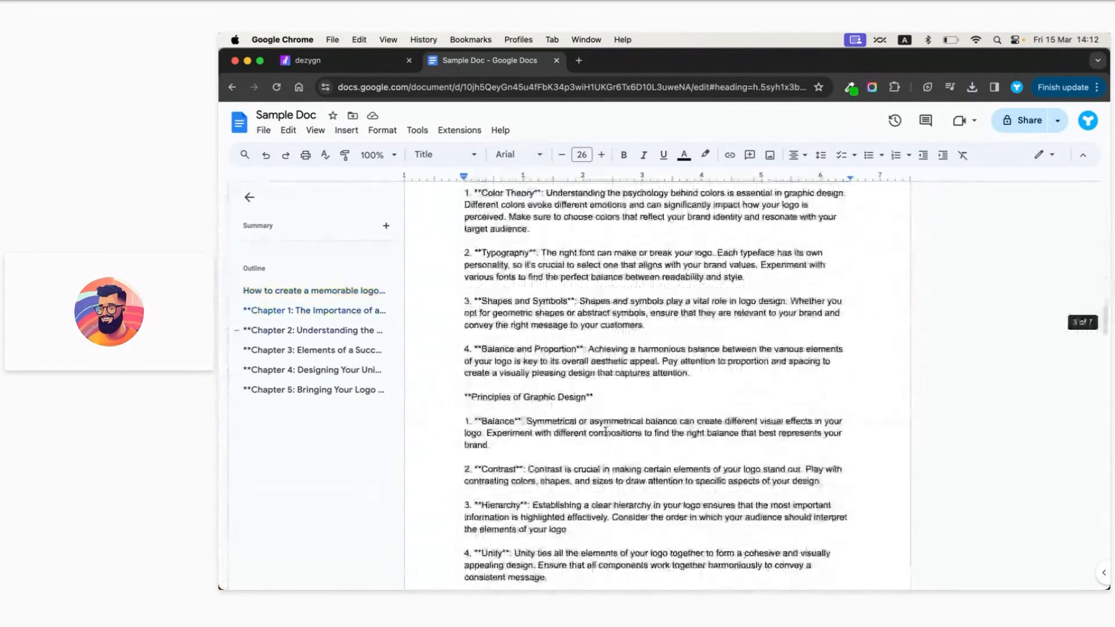
pyautogui.scroll(-20, 606, 430)
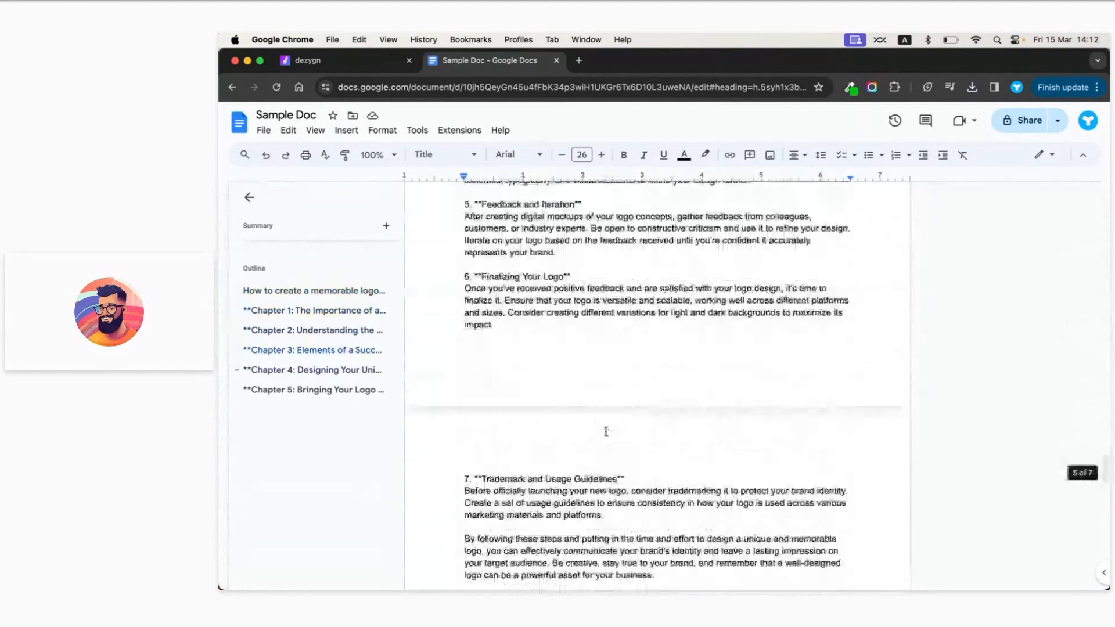
pyautogui.scroll(-5, 606, 430)
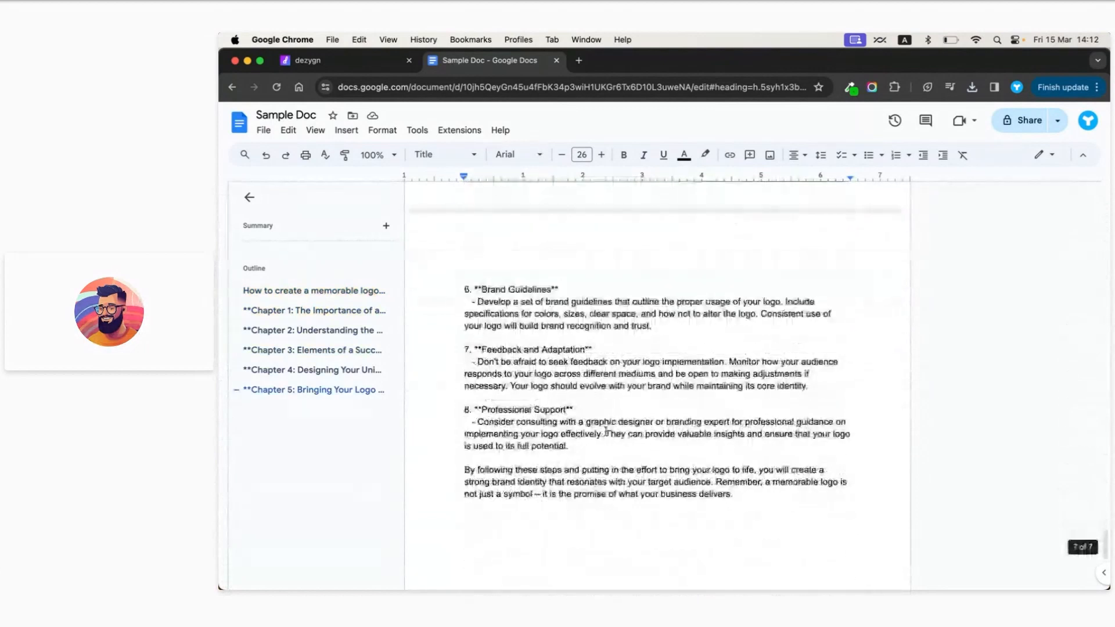
pyautogui.scroll(20, 606, 432)
pyautogui.scroll(10, 606, 432)
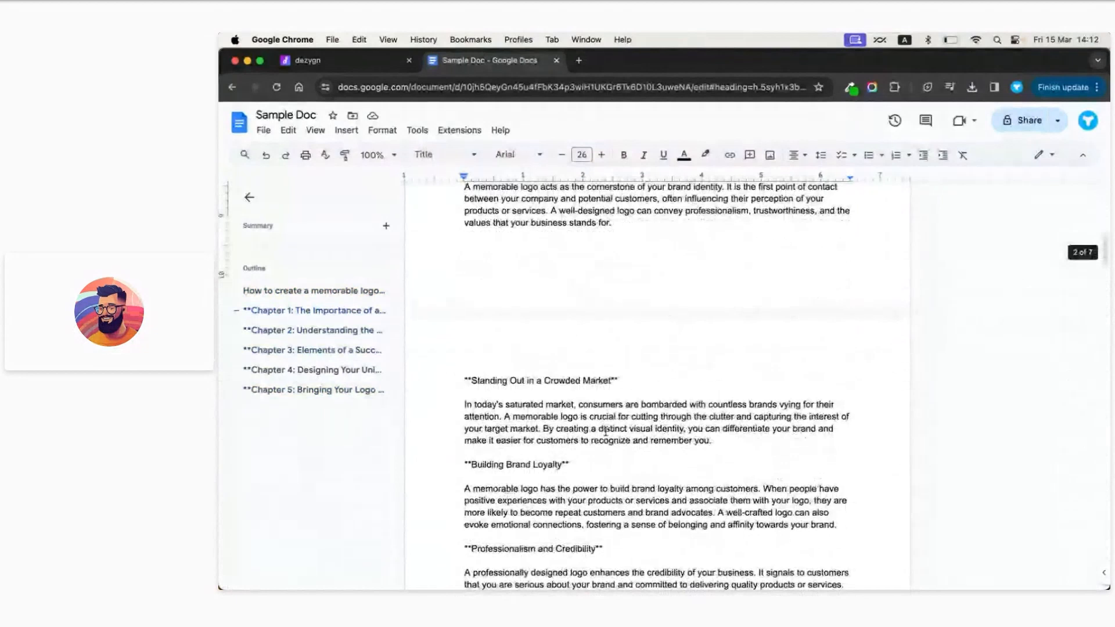
pyautogui.scroll(10, 606, 431)
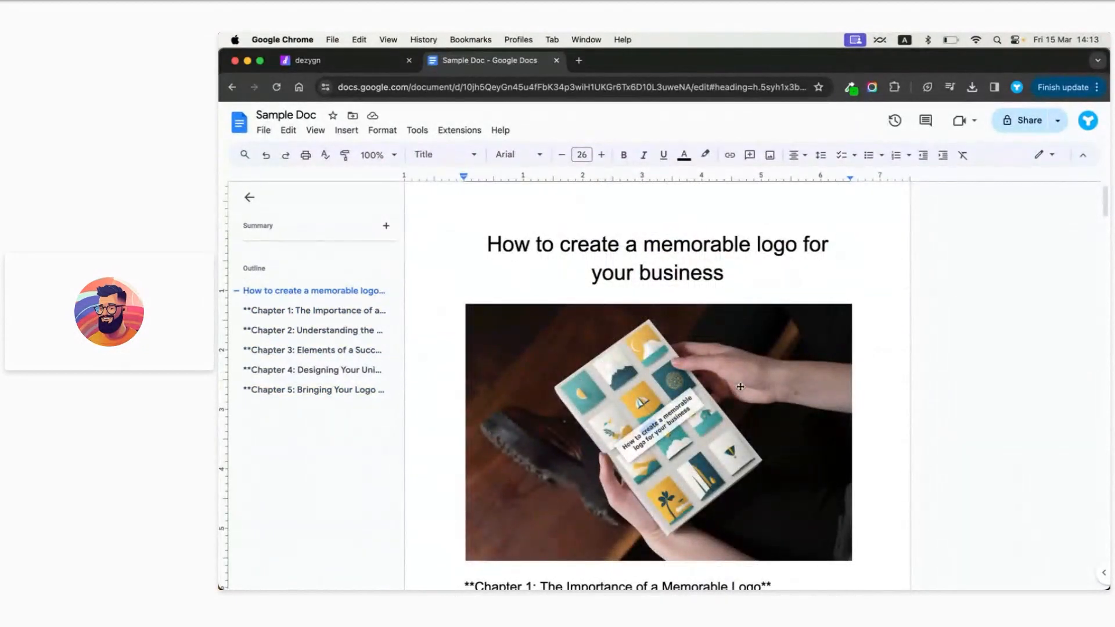
pyautogui.moveTo(911, 416)
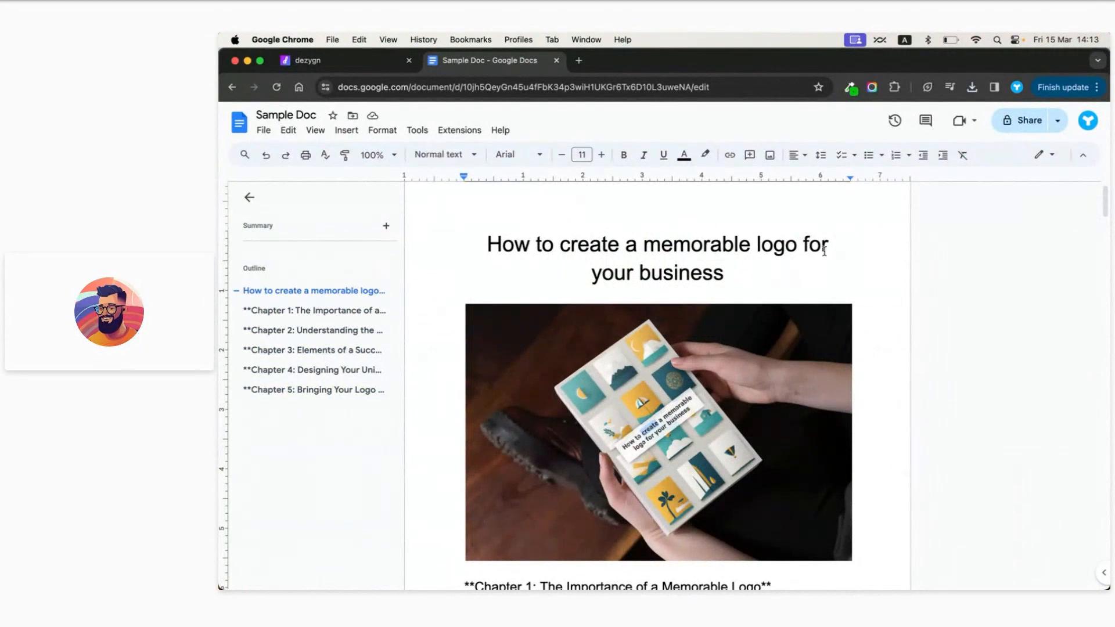
# - Switch back to dezygn and open the Bookzign app from the design types
pyautogui.click(313, 60)
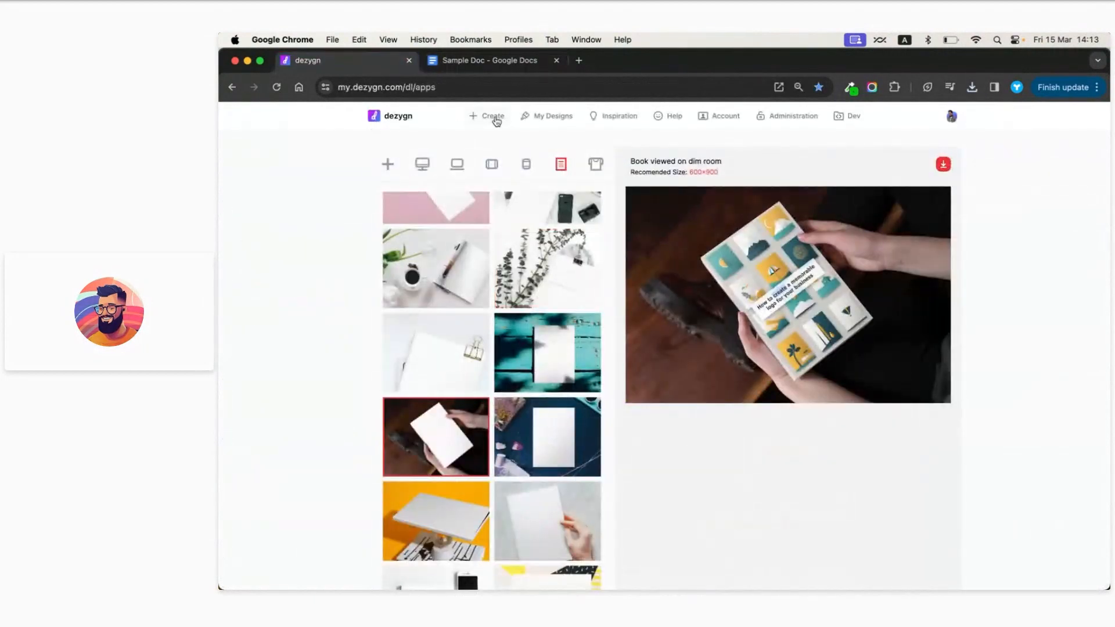
pyautogui.click(494, 119)
pyautogui.click(500, 417)
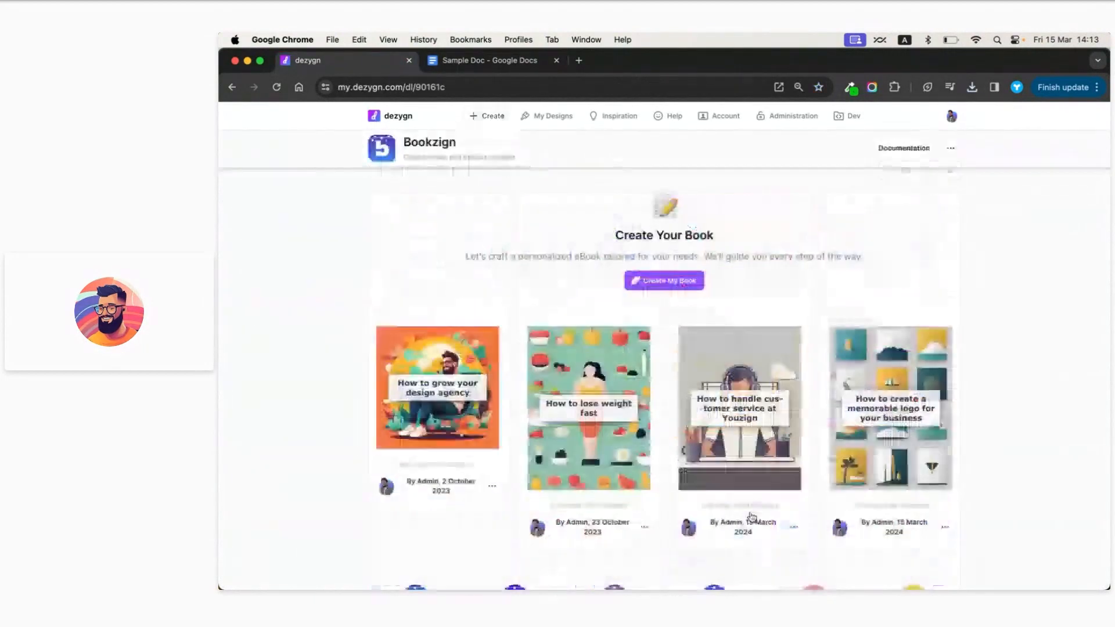